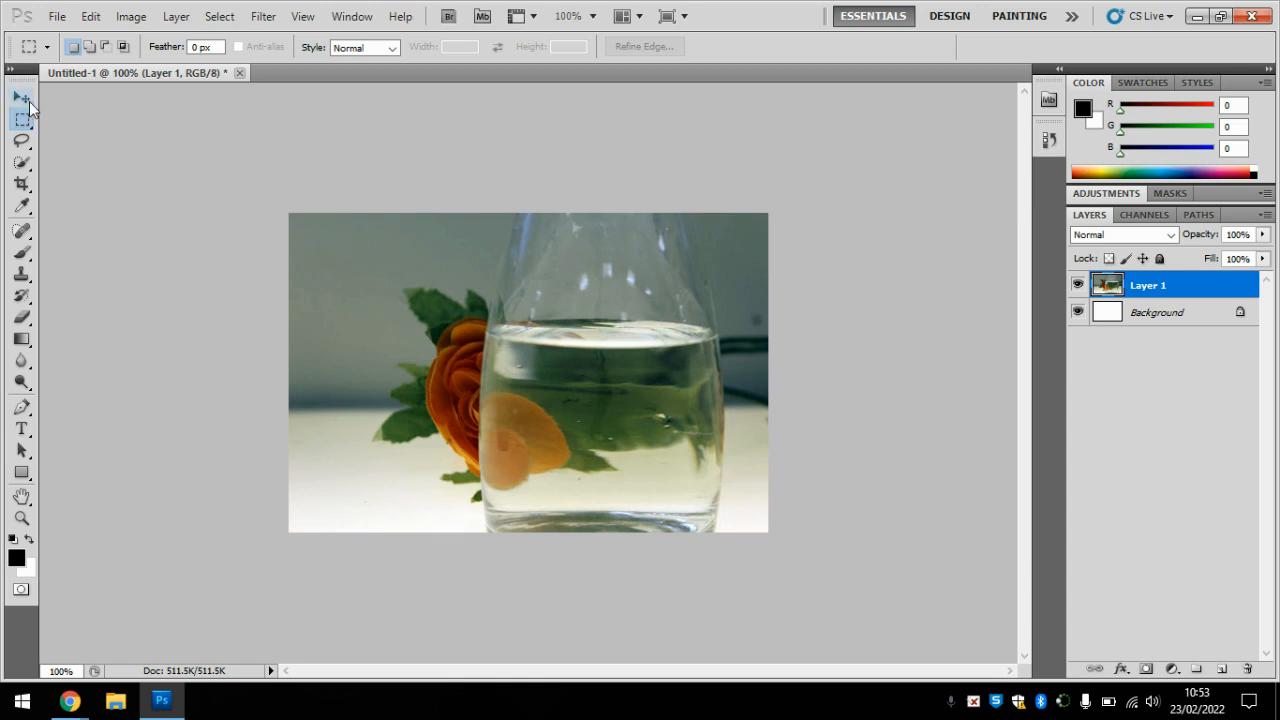
Step: Add a Black & White adjustment layer above Layer 1, keeping the default name, Normal mode and 100% opacity
click(21, 97)
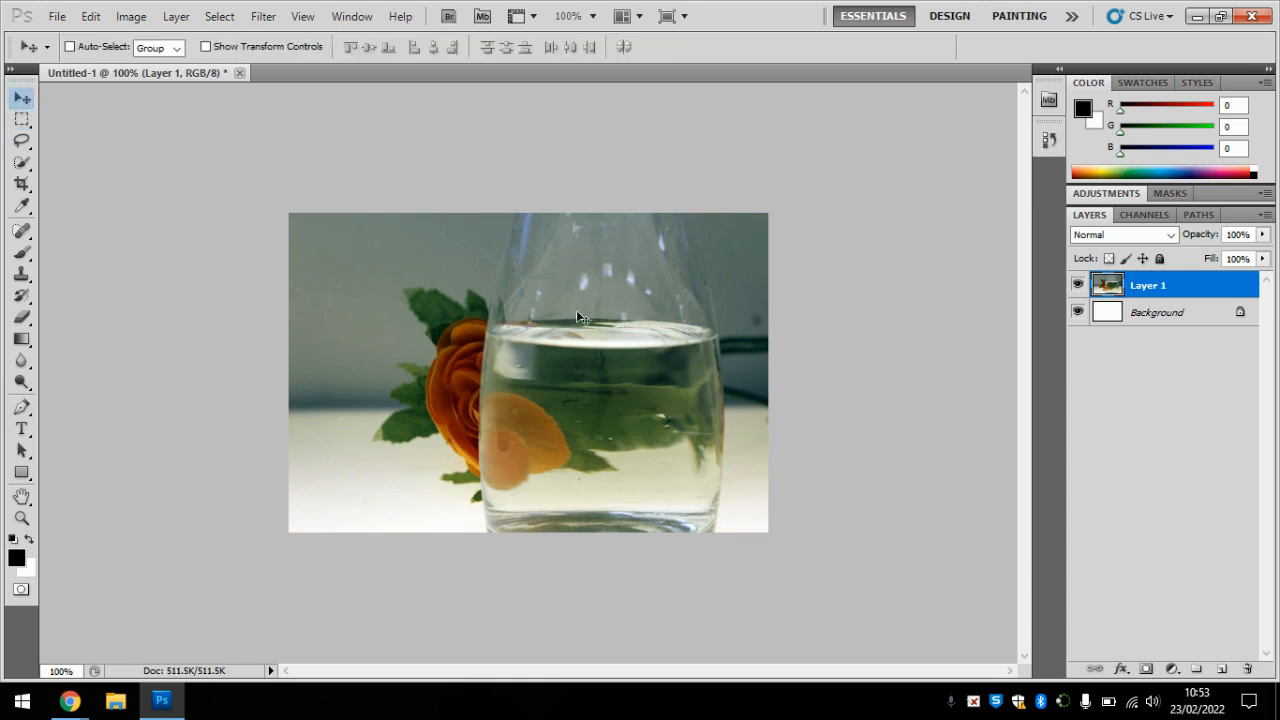
click(176, 16)
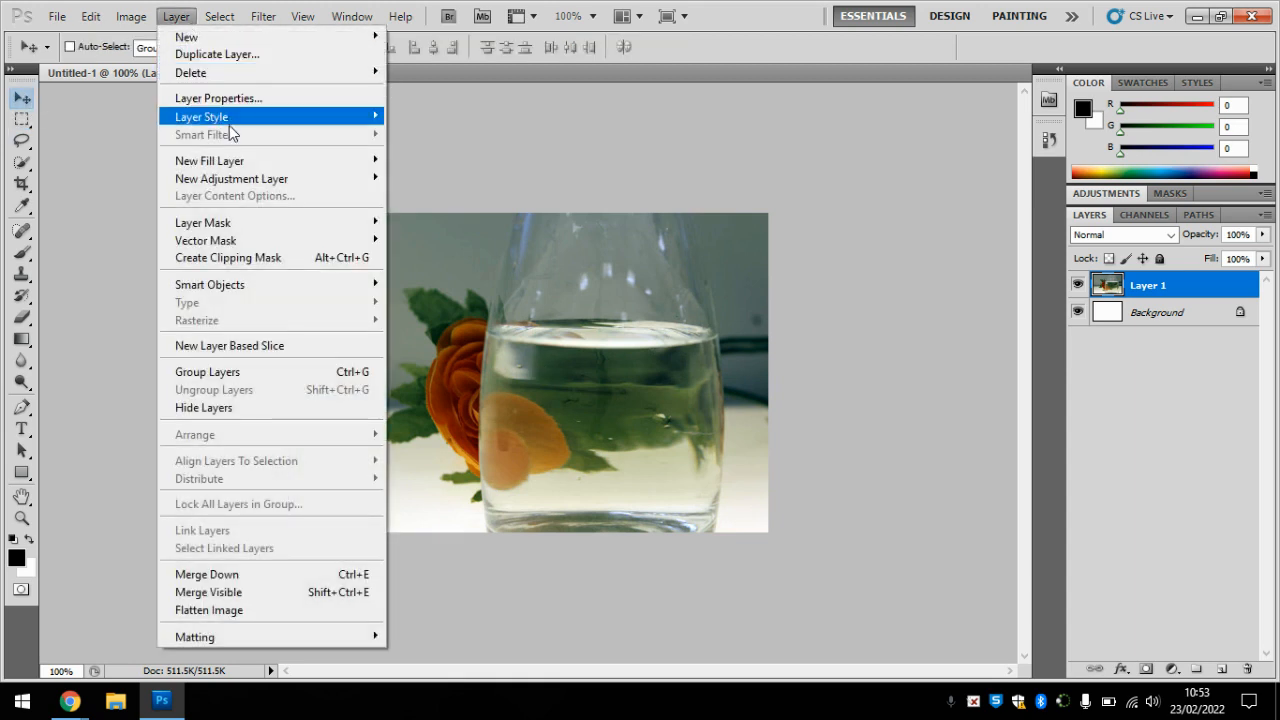
mouse_move(248, 182)
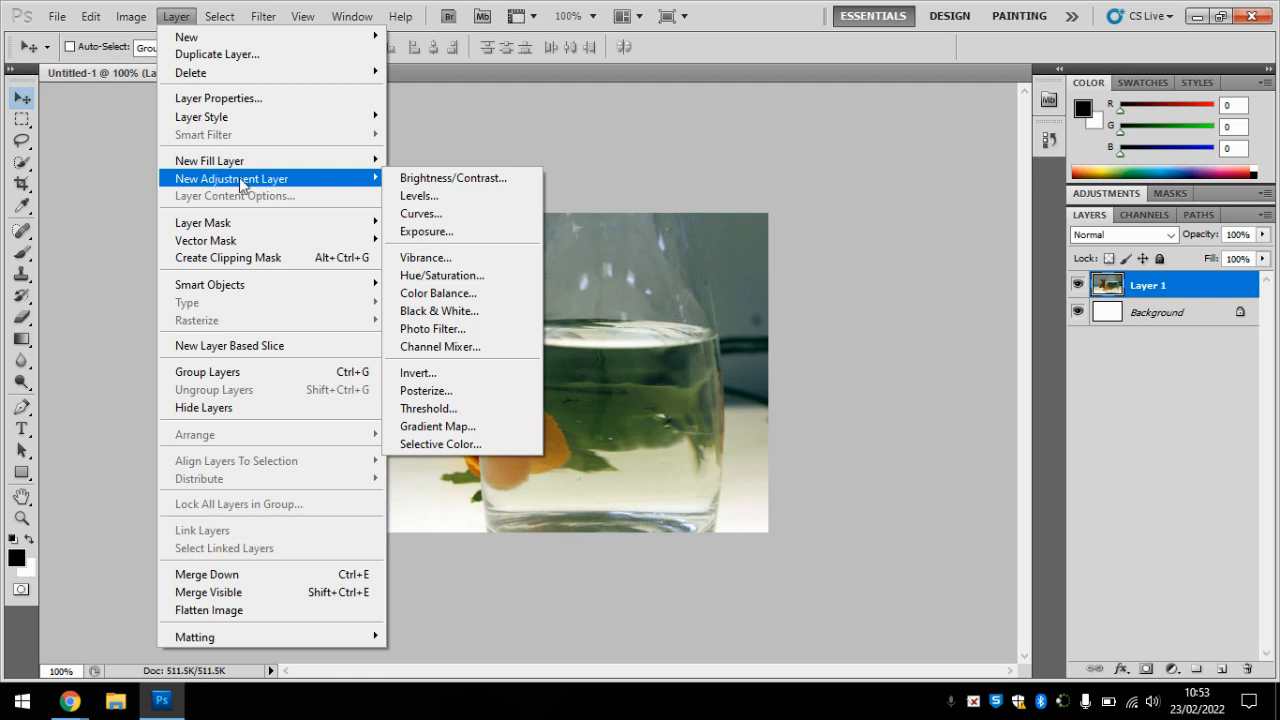
click(449, 313)
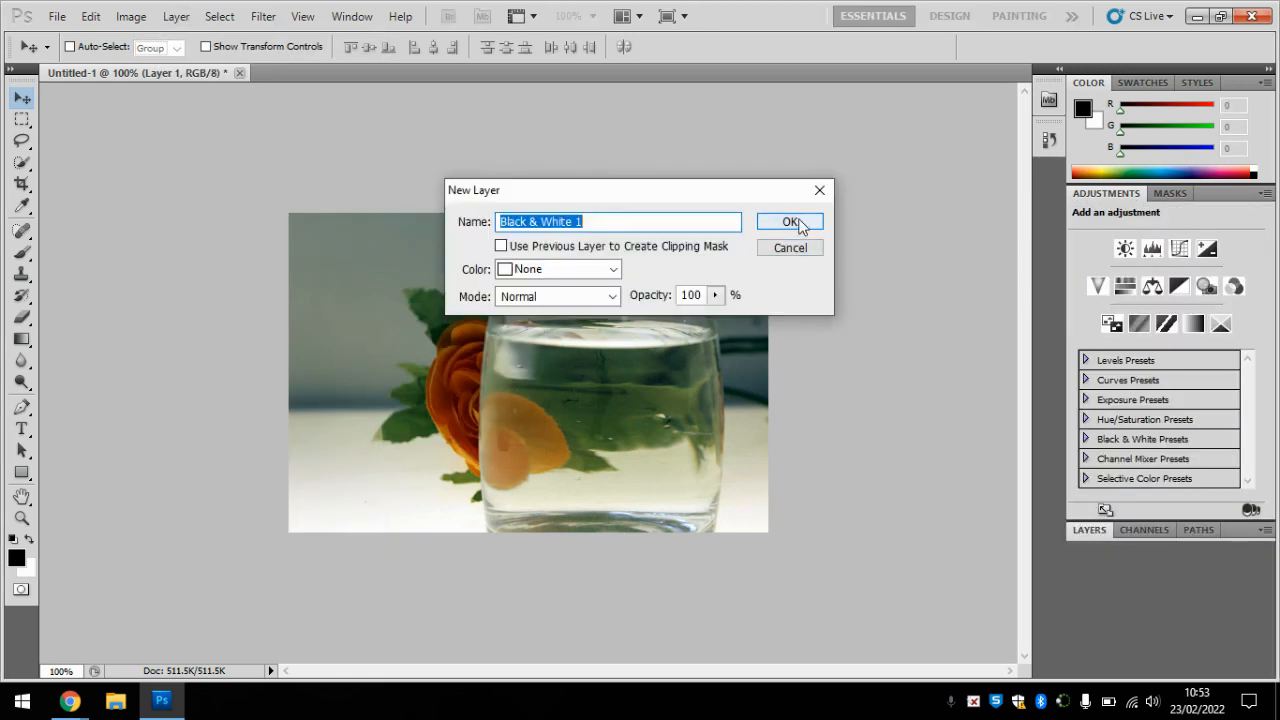
click(791, 222)
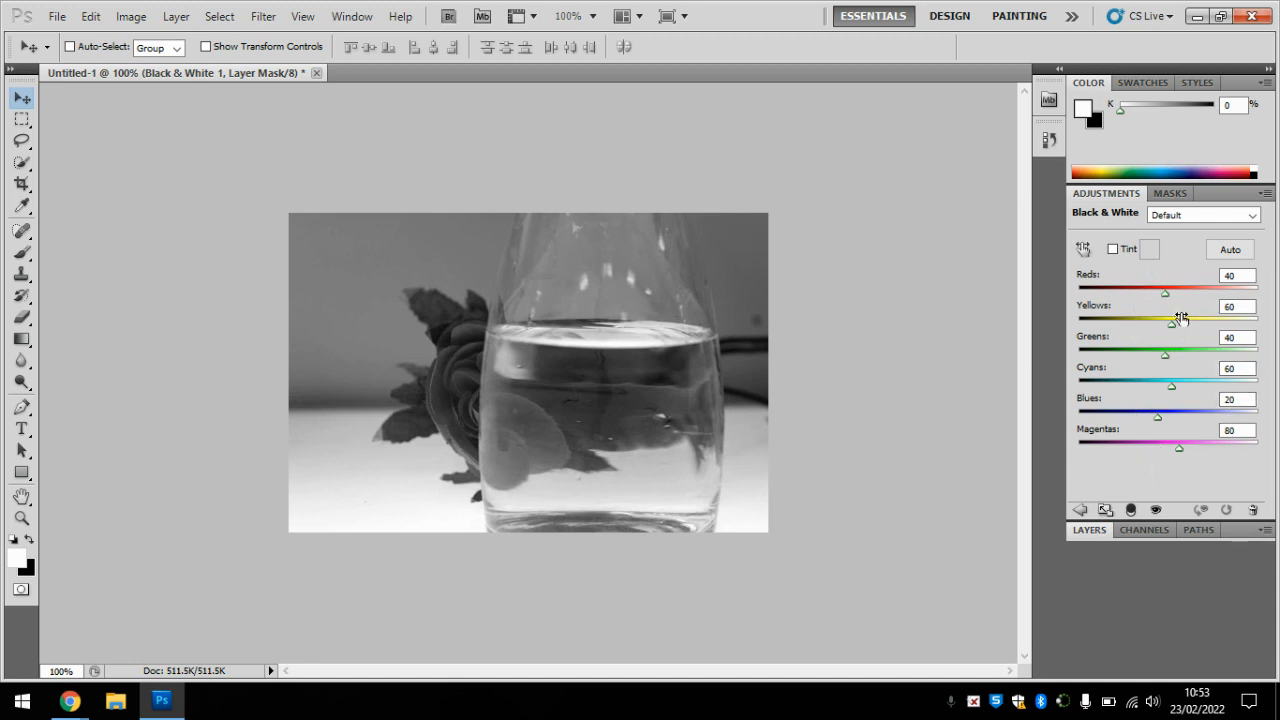
Step: Apply the Auto colour mix to the Black & White adjustment and return to the layer list
drag(1164, 292, 1166, 294)
click(1230, 250)
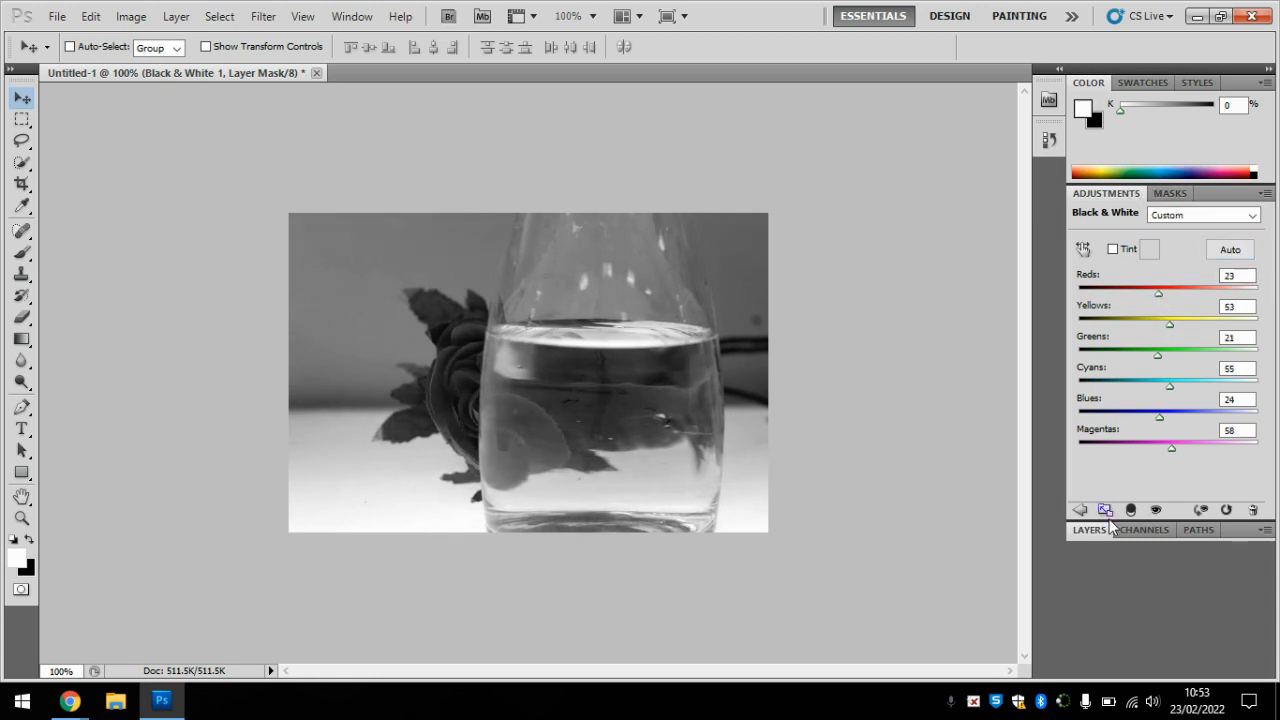
click(1092, 531)
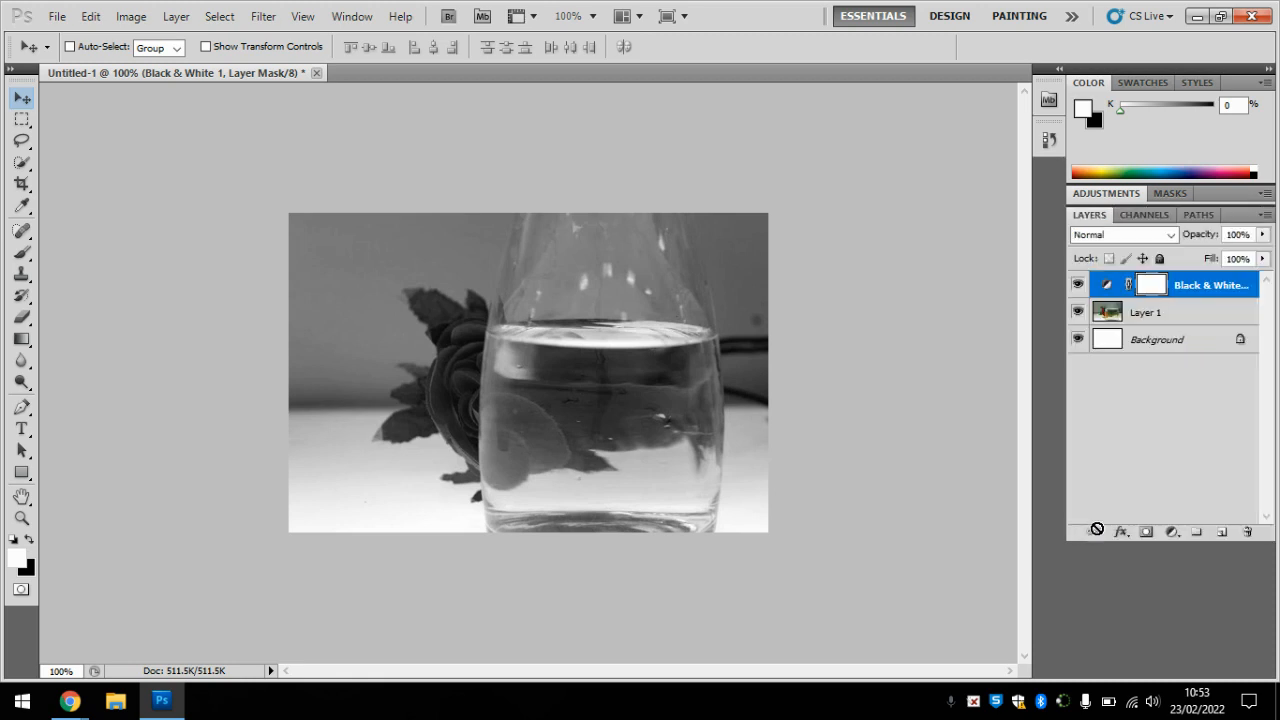
Step: Make Layer 1 active and choose the Rectangular Marquee tool
click(1155, 313)
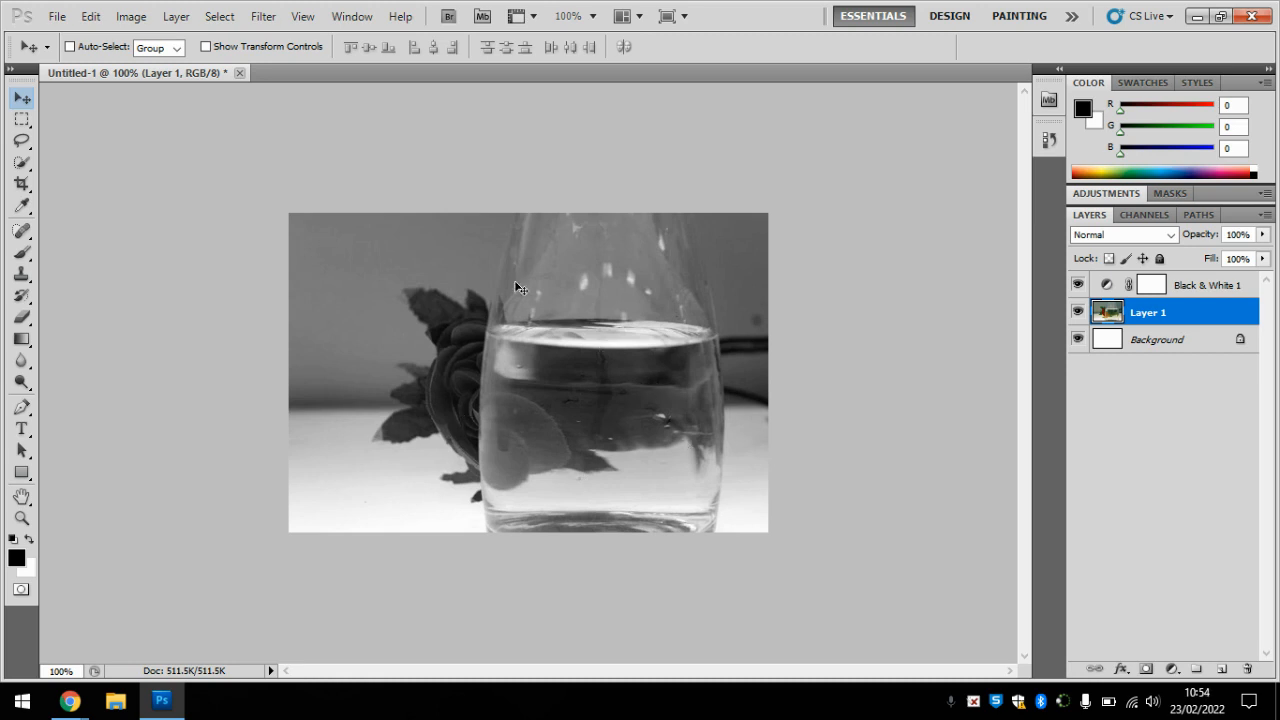
click(25, 123)
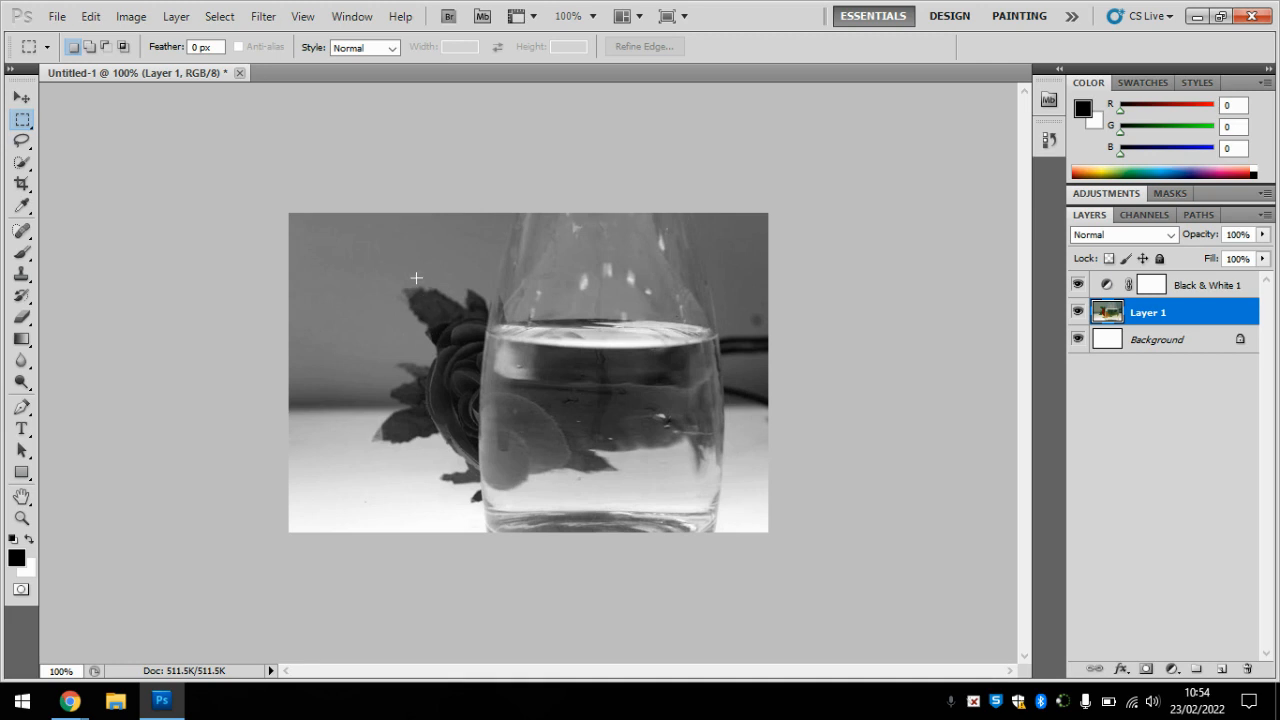
drag(420, 265, 607, 453)
key(shift)
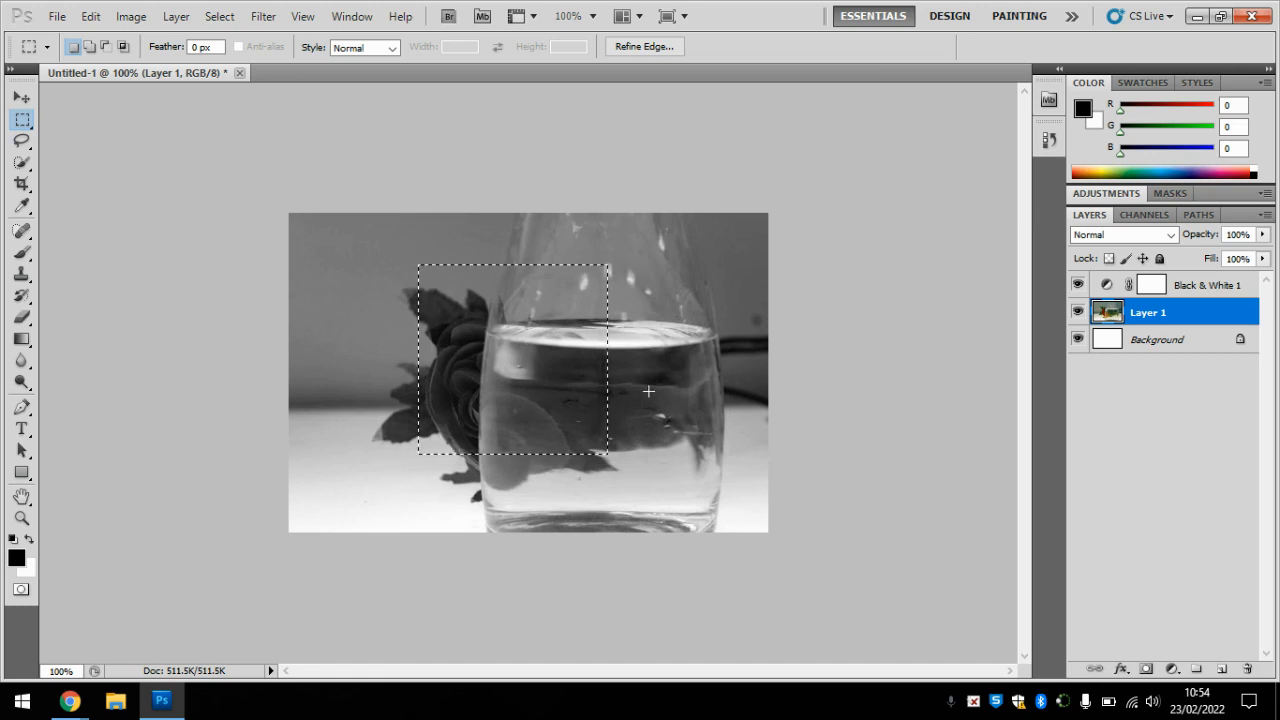
click(473, 329)
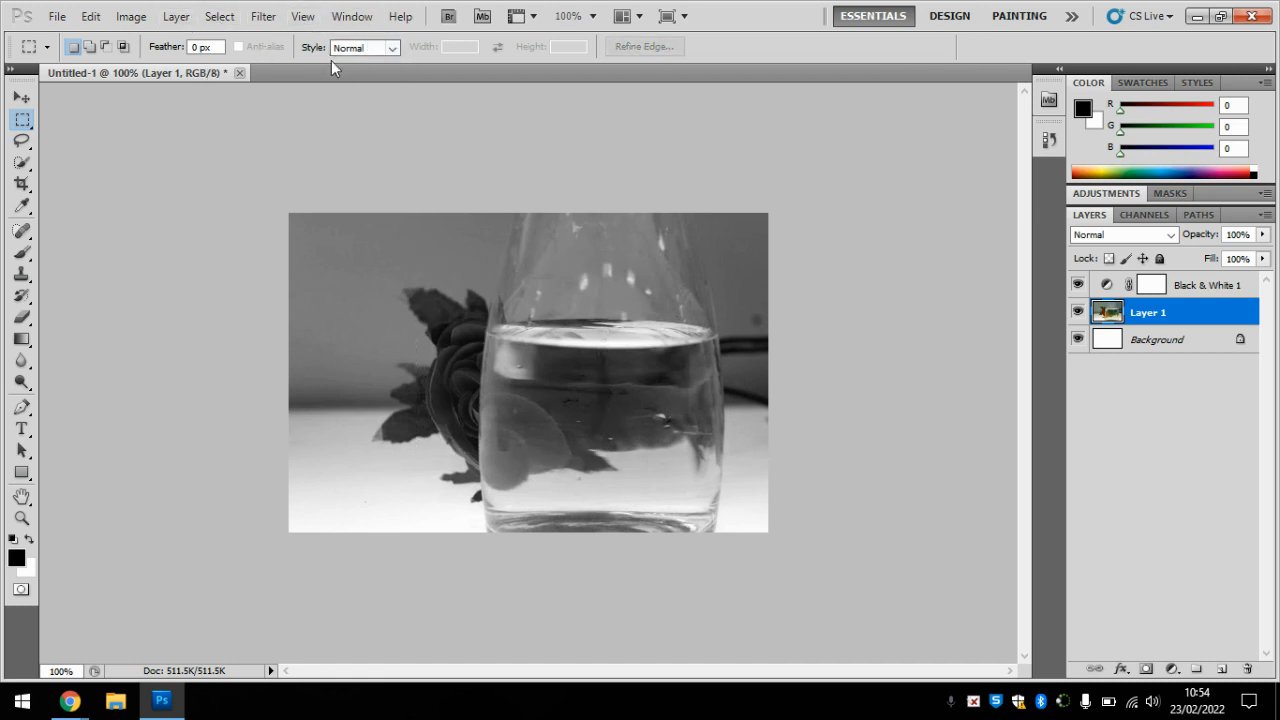
Step: Switch the marquee style to Fixed Size and place a 150 px square selection over the rose
click(391, 50)
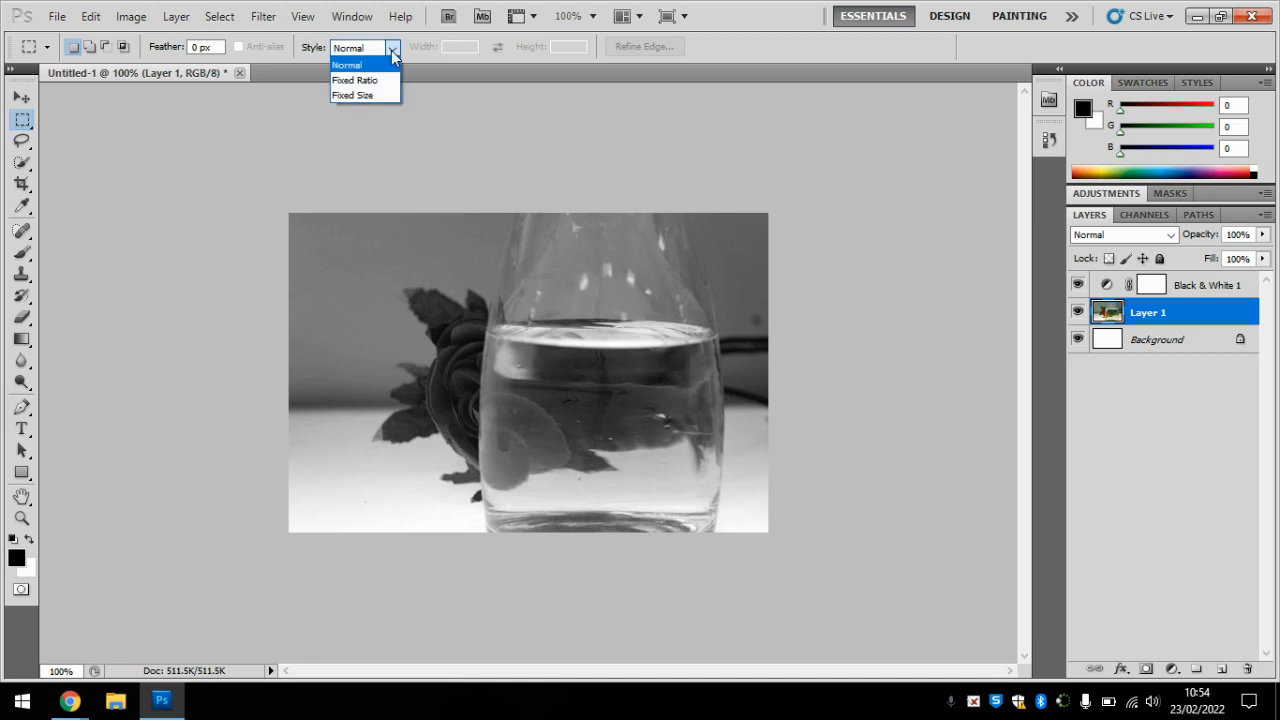
click(386, 93)
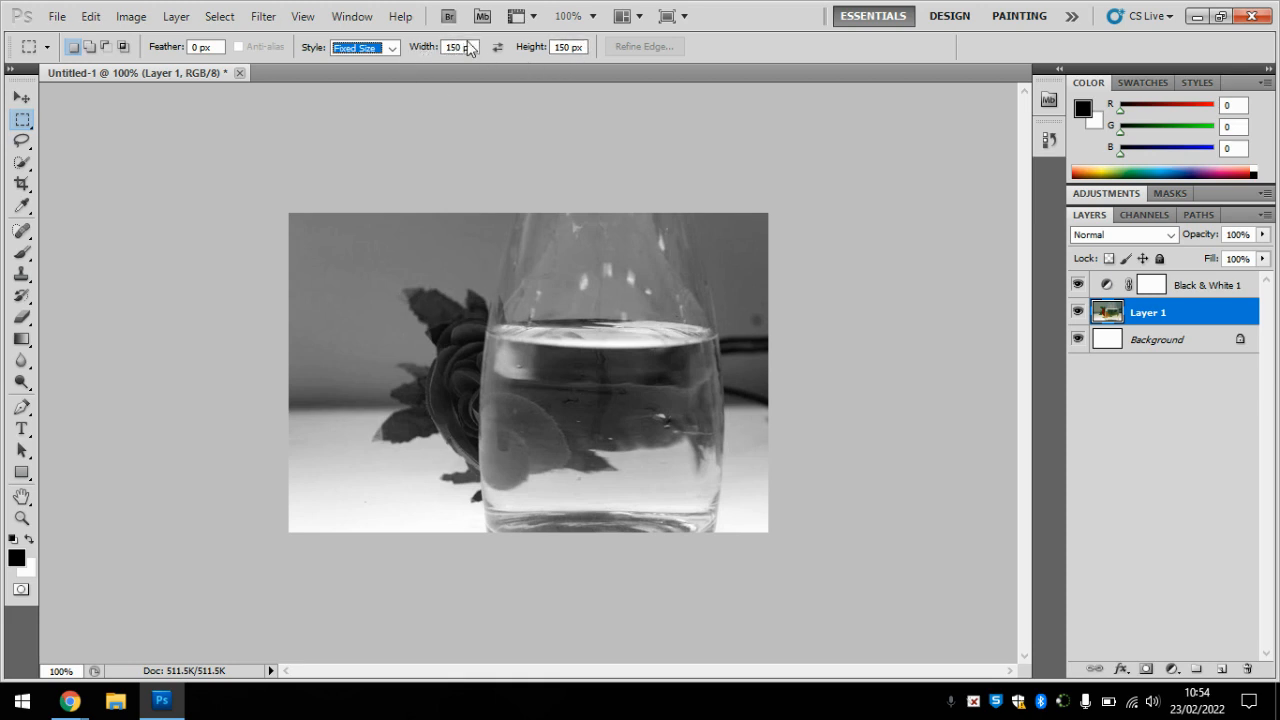
click(427, 301)
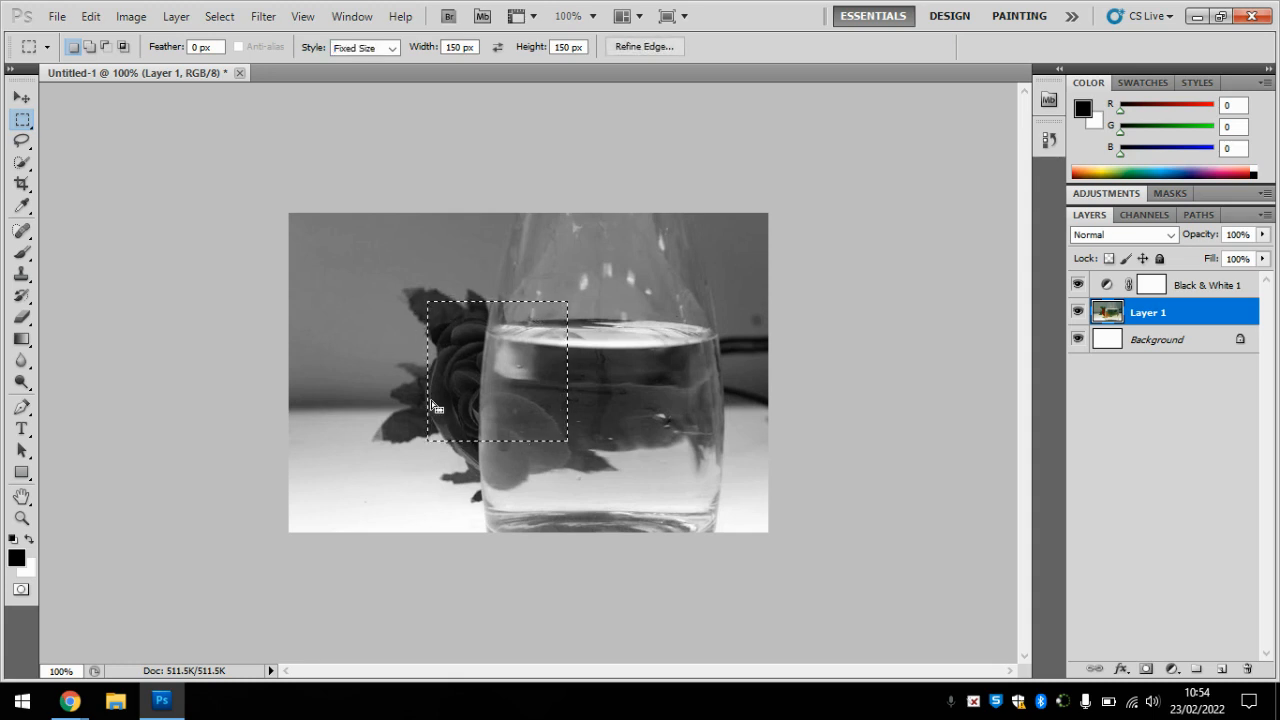
Step: Set the marquee's fixed size to 175 px wide and 175 px high
click(458, 47)
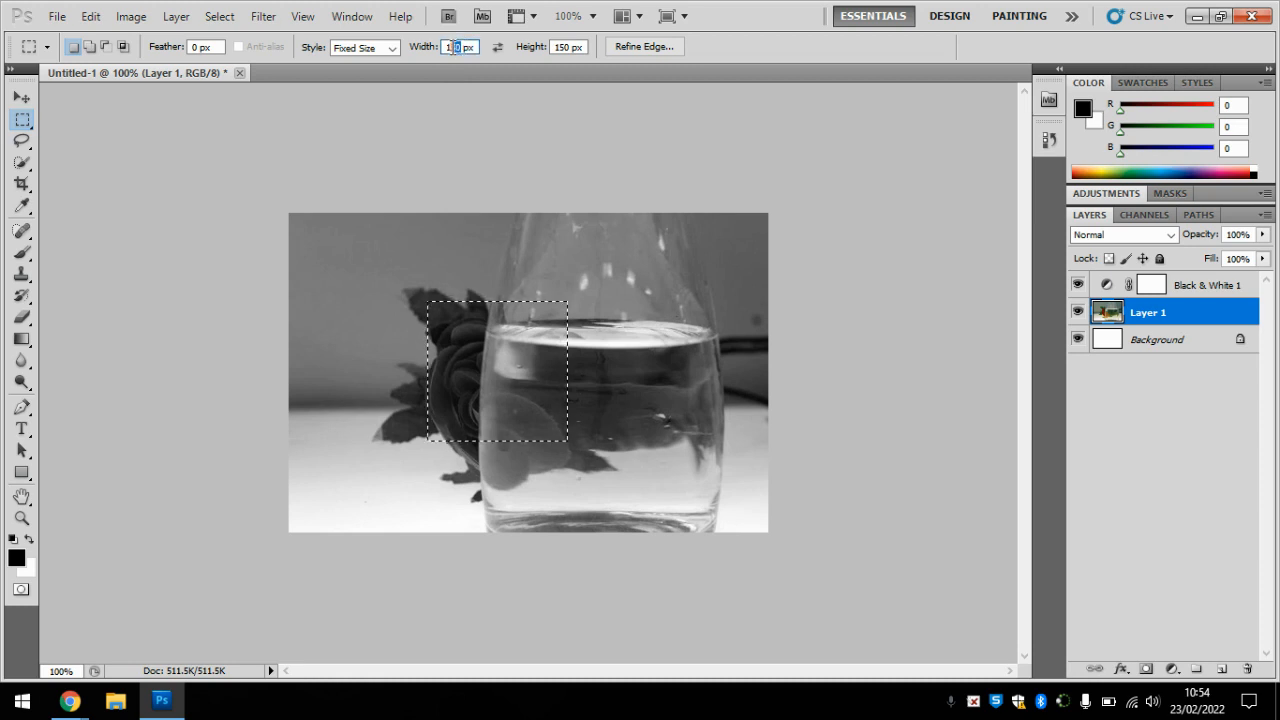
text(75)
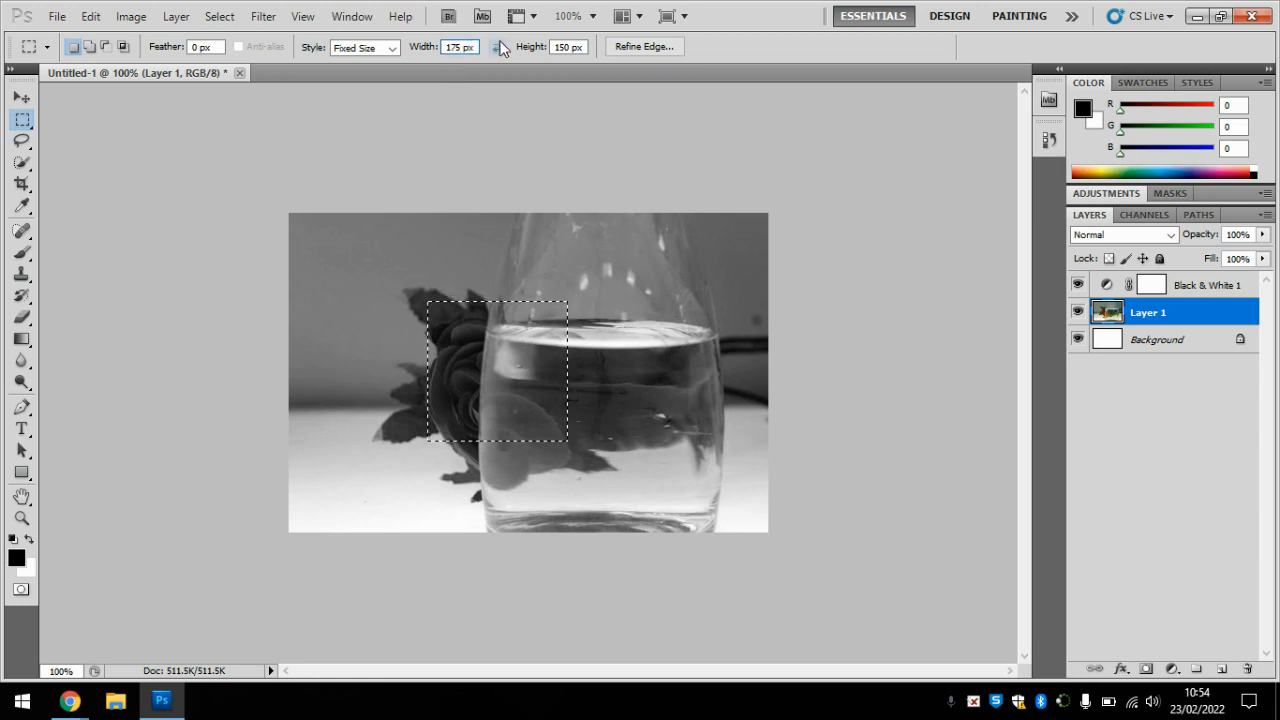
click(568, 47)
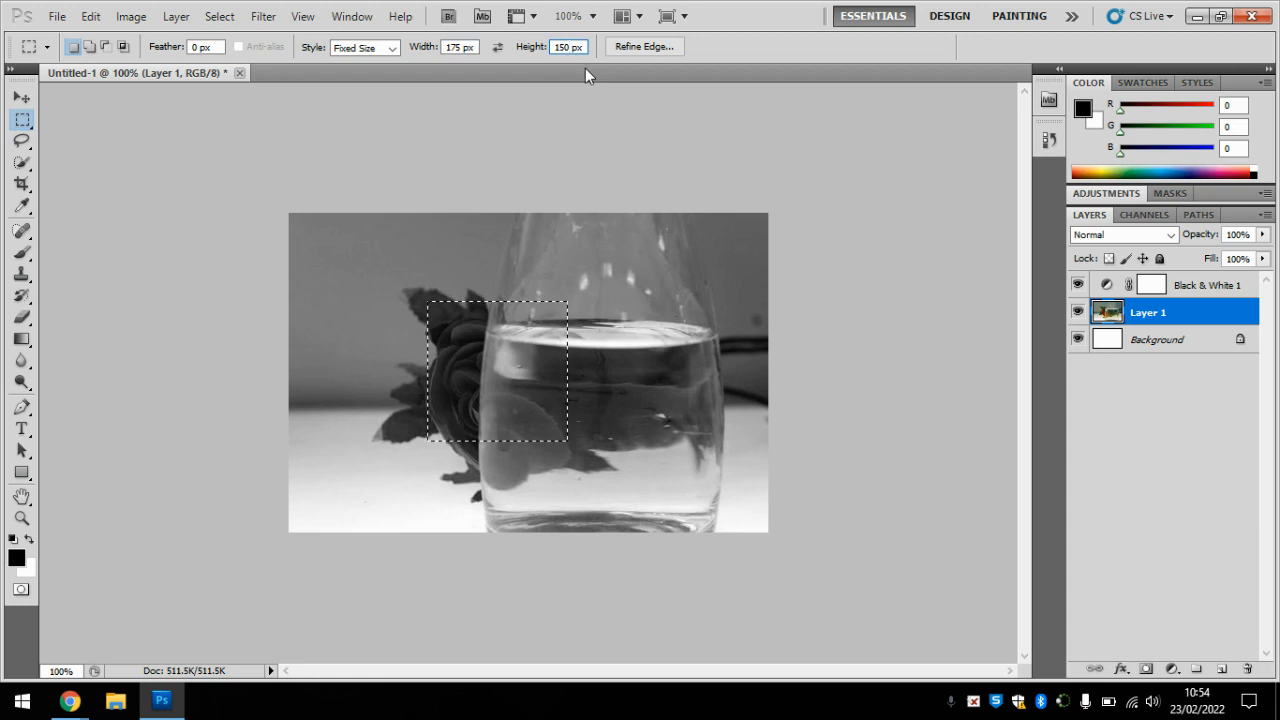
key(BackSpace)
key(BackSpace)
text(75)
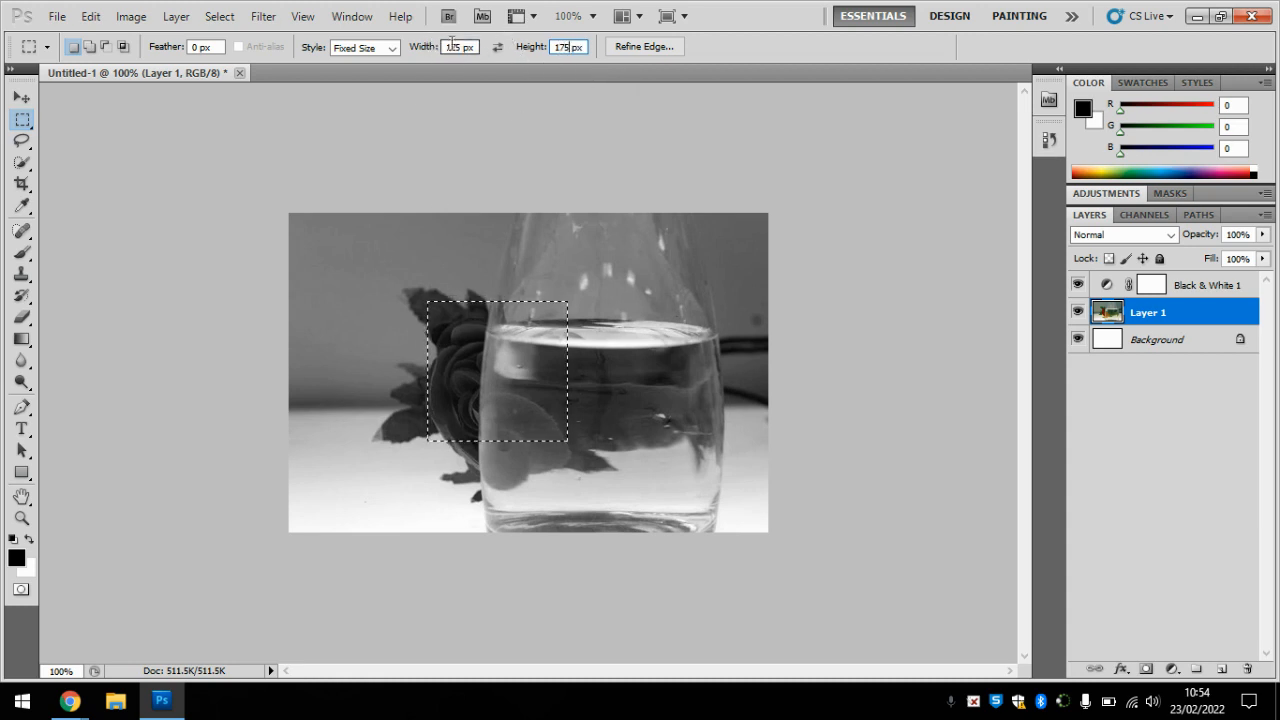
Step: Place the 175 px square selection over the rose and the glass edge, and copy it to a new layer
click(436, 310)
click(419, 293)
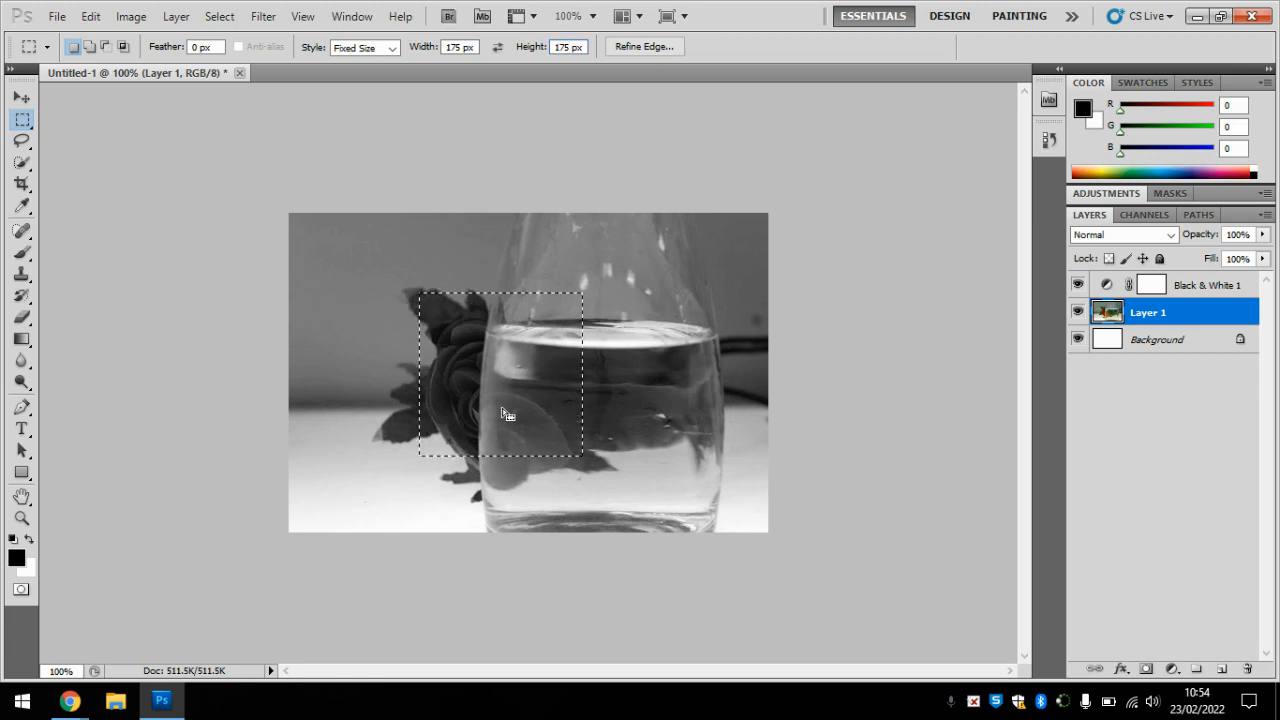
mouse_move(502, 408)
mouse_down()
mouse_move(474, 414)
mouse_move(484, 420)
mouse_up()
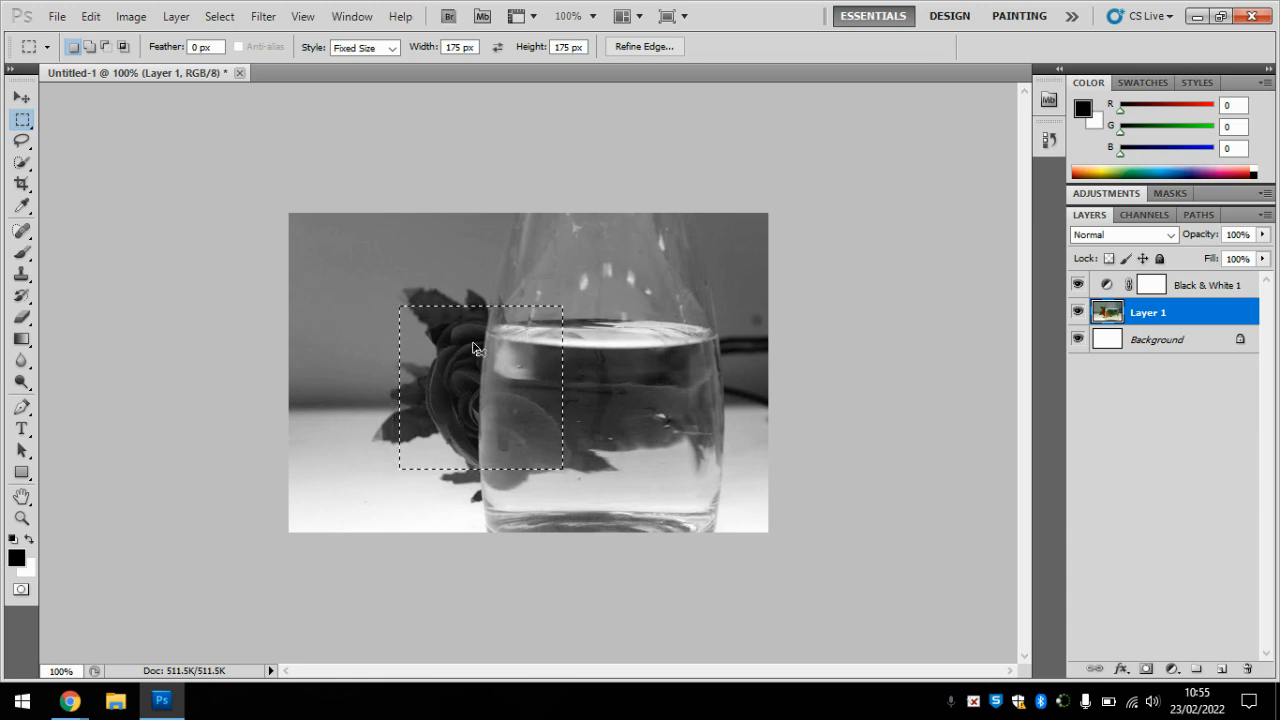
key(ctrl+j)
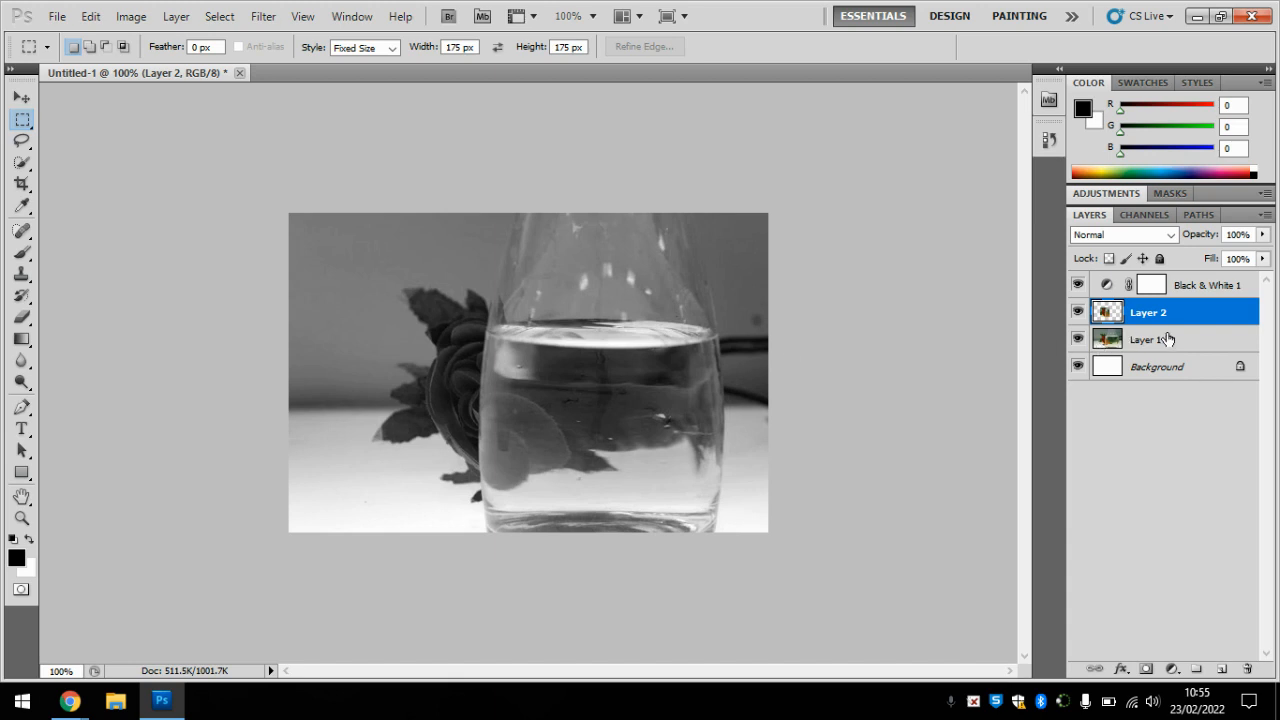
Step: Move the copied rose square to the upper-right part of the photo and hide its layer, Layer 2
click(1079, 341)
click(1079, 341)
click(22, 97)
drag(491, 408, 701, 340)
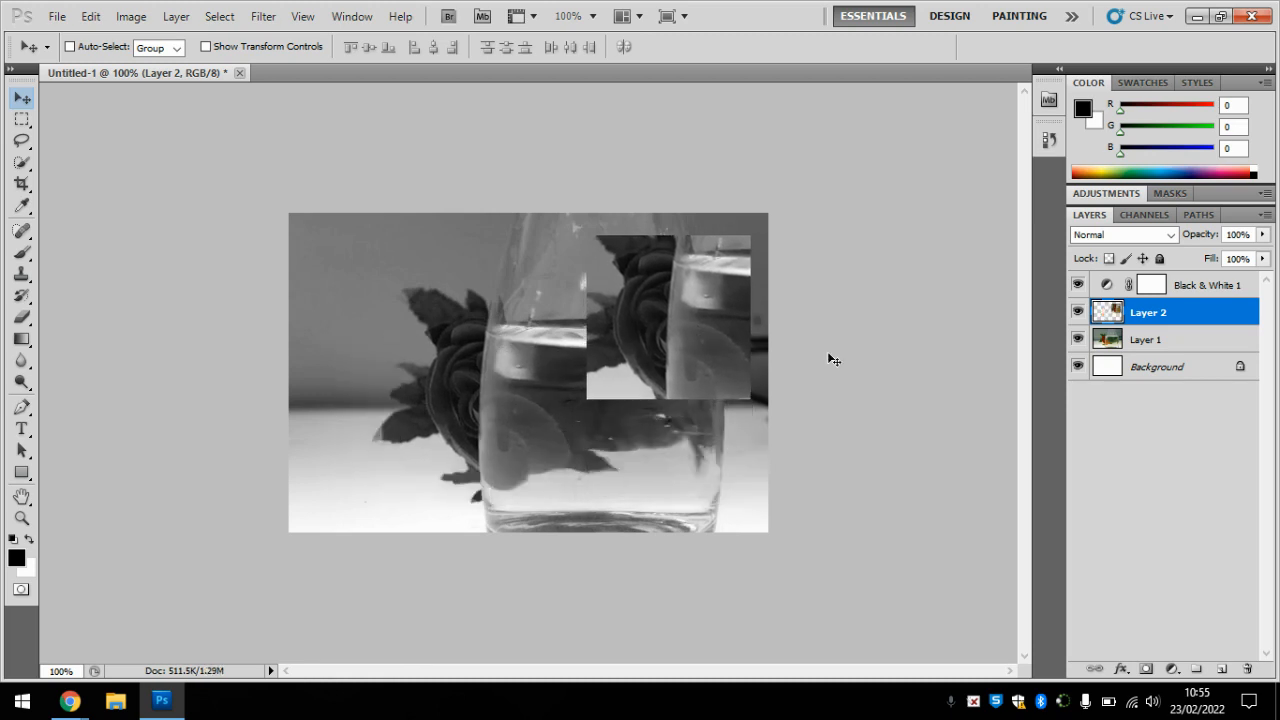
click(1078, 314)
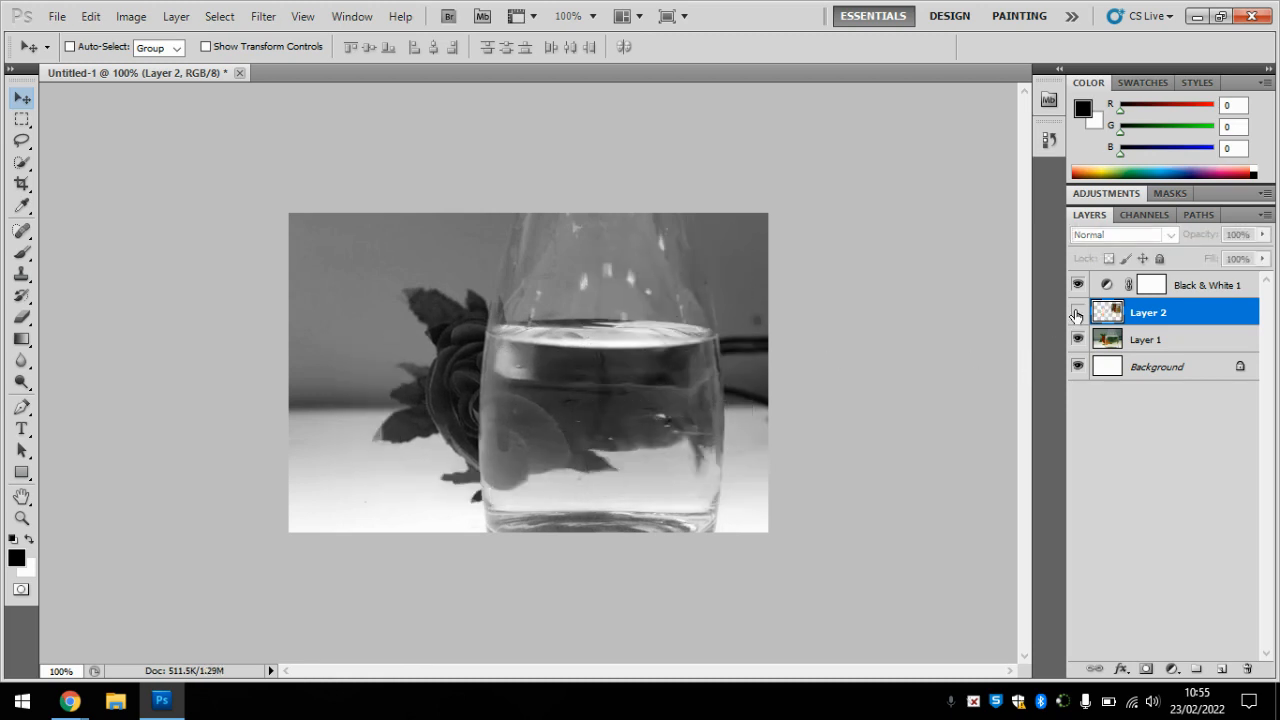
Step: Select a 175 px square of Layer 1 around the bottle's right edge and waterline, and copy it to a new layer
click(1164, 341)
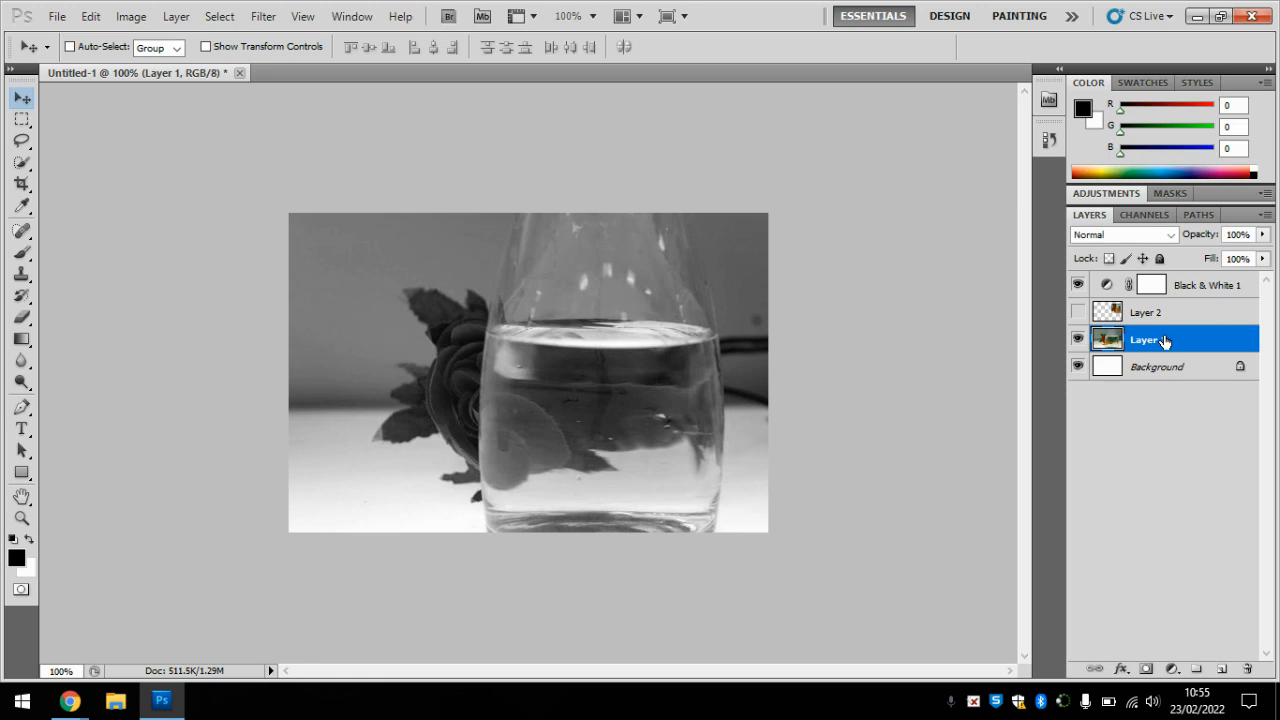
click(24, 122)
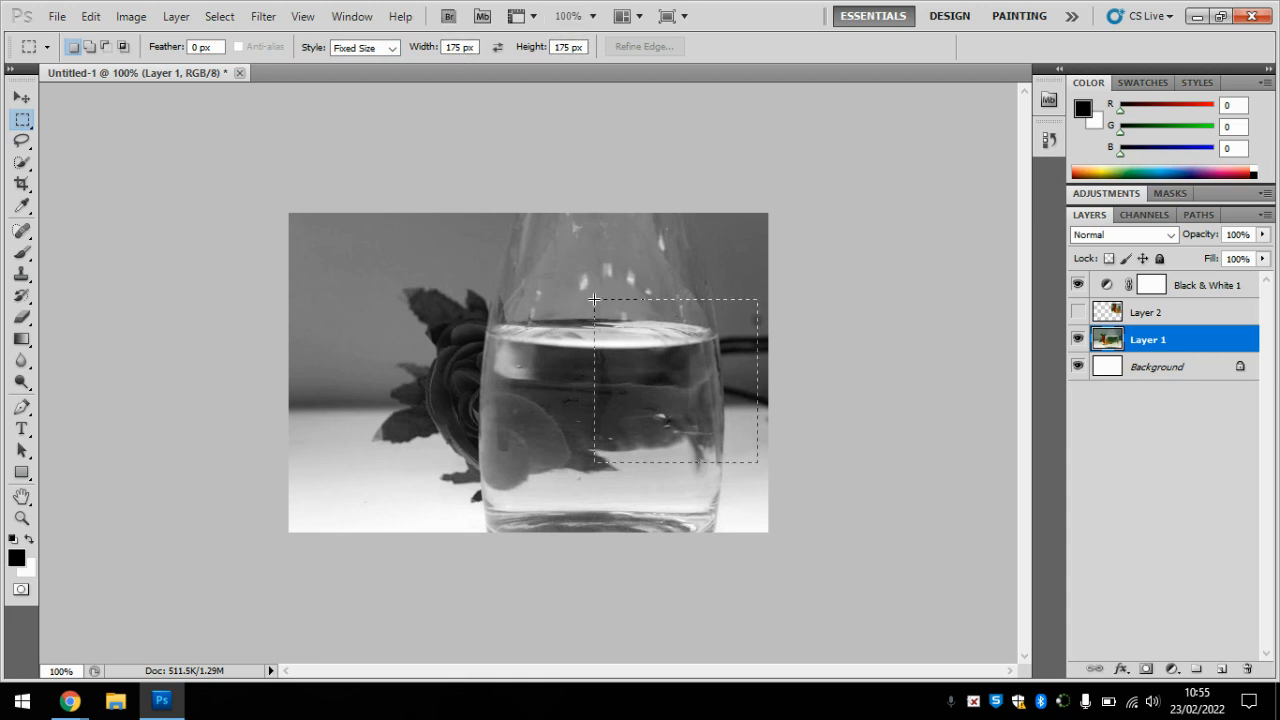
drag(594, 299, 586, 291)
drag(664, 410, 658, 357)
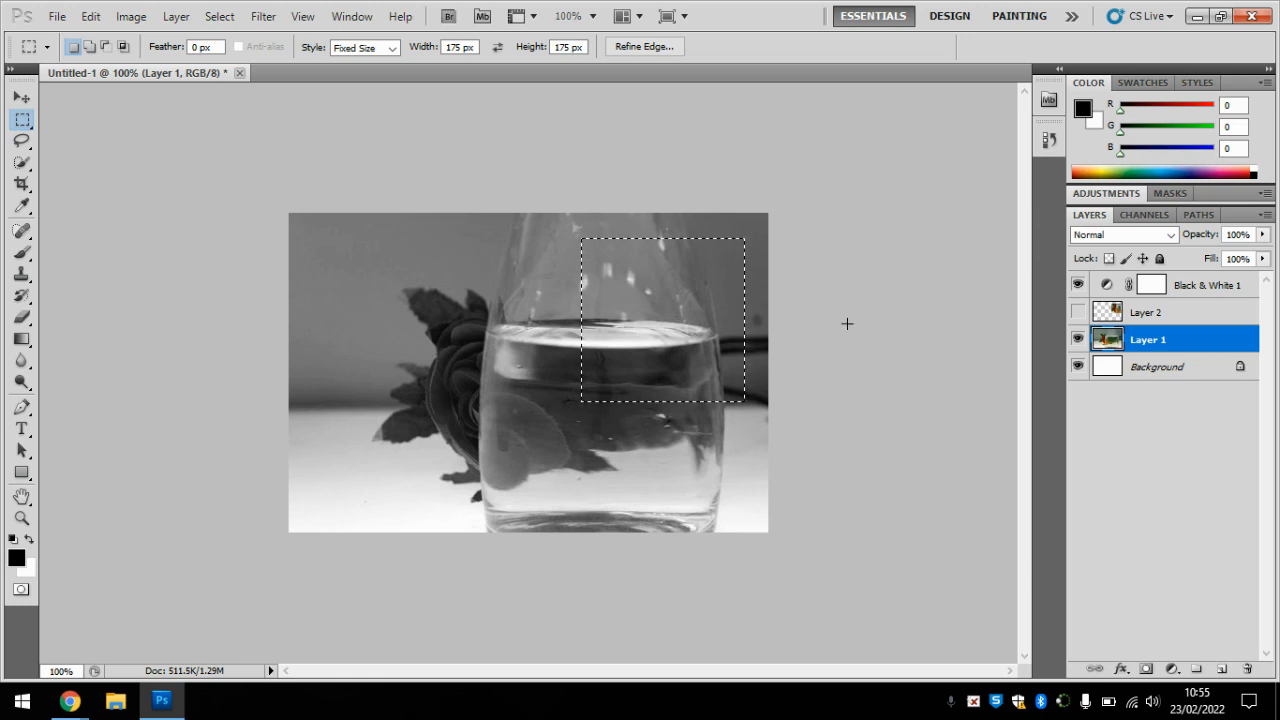
key(ctrl+j)
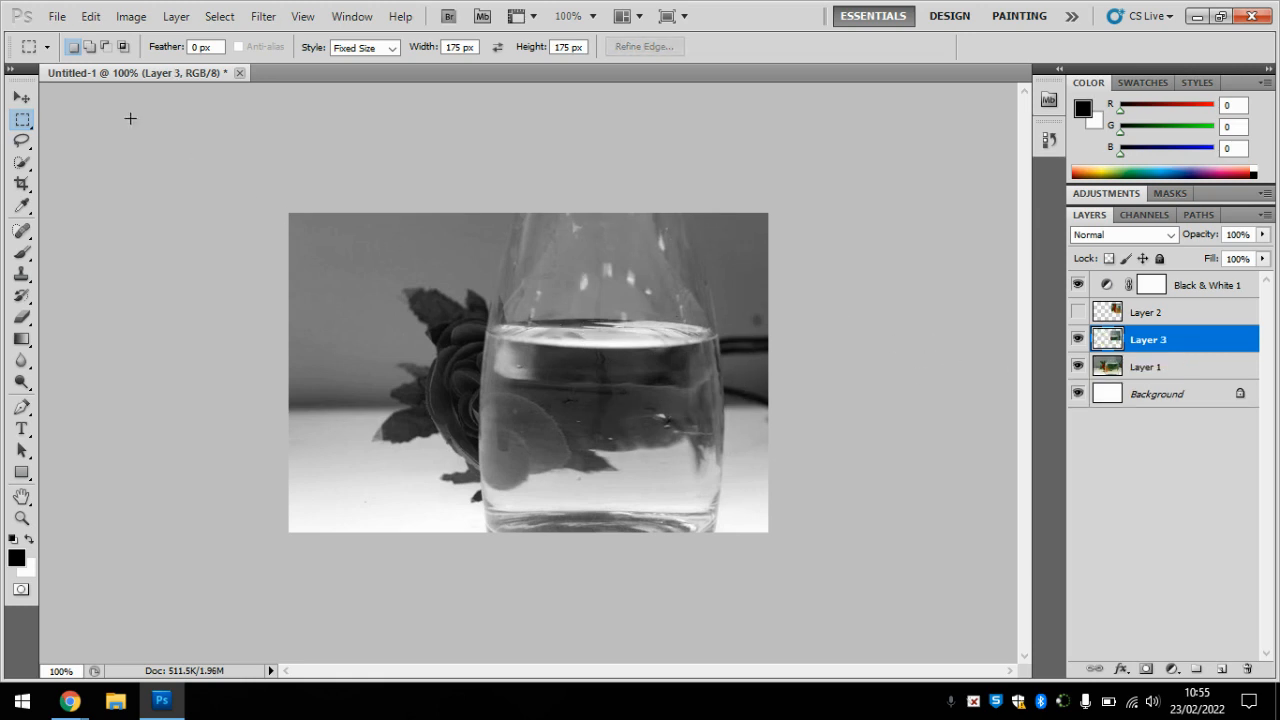
Step: Move the copied bottle square slightly down and to the left, and hide its layer, Layer 3
click(22, 97)
drag(641, 372, 638, 400)
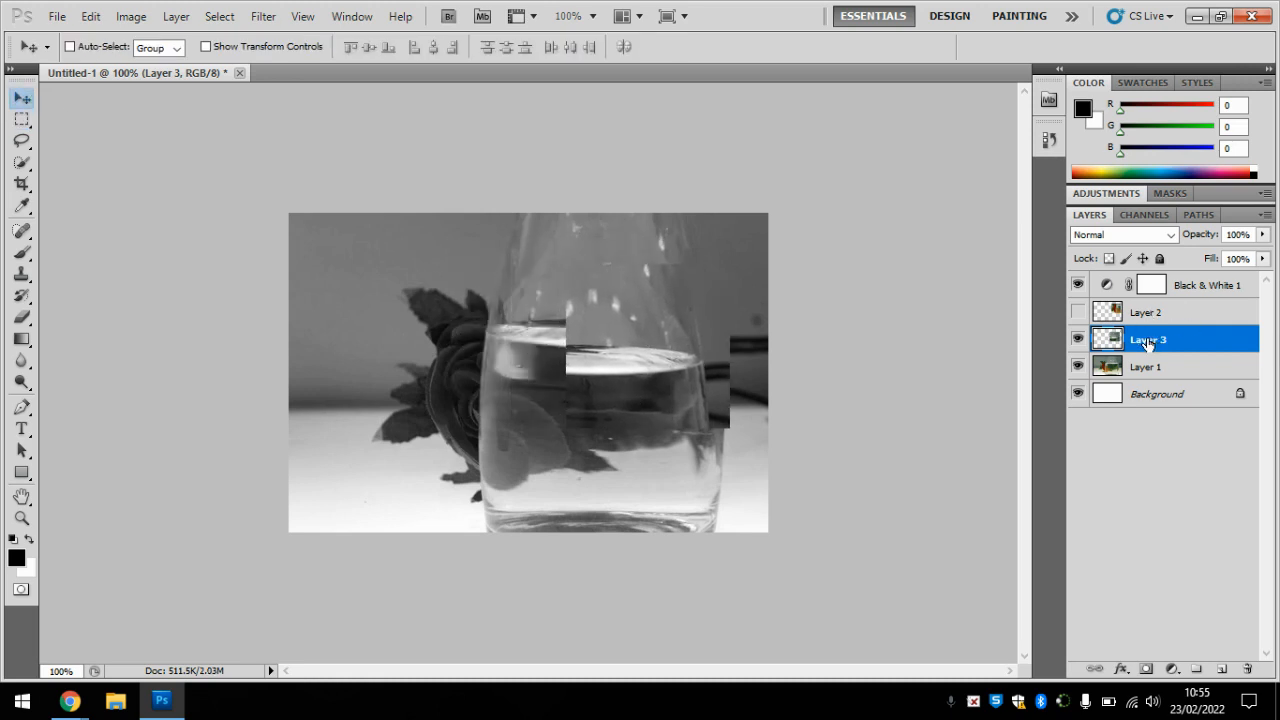
click(1077, 340)
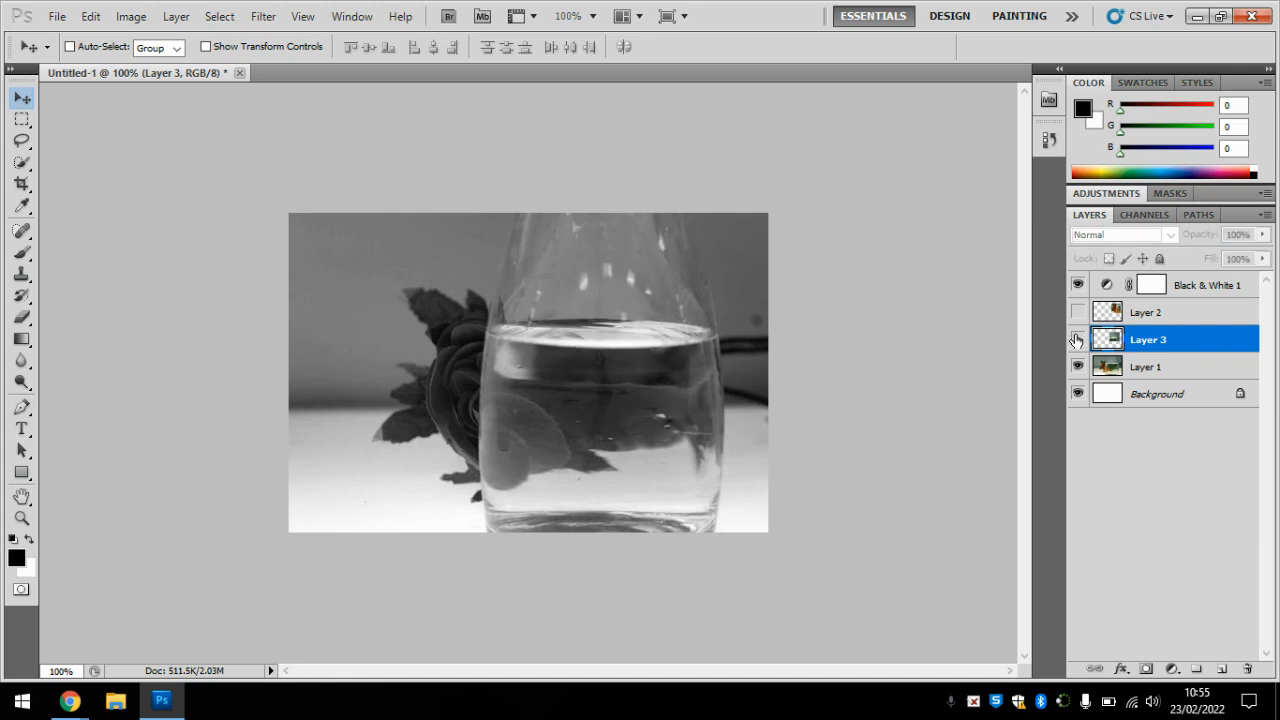
Step: Copy a 175 px square from the upper-left area of Layer 1 to a new layer and hide that copy
click(1156, 370)
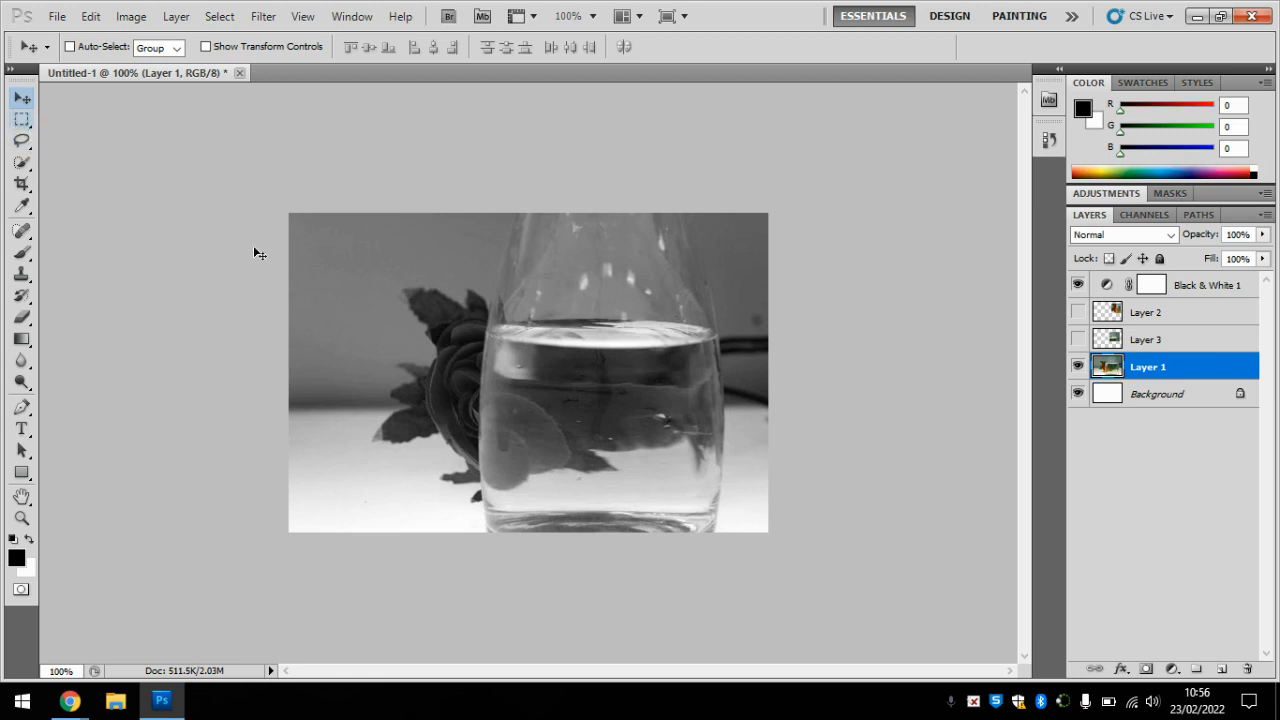
click(22, 121)
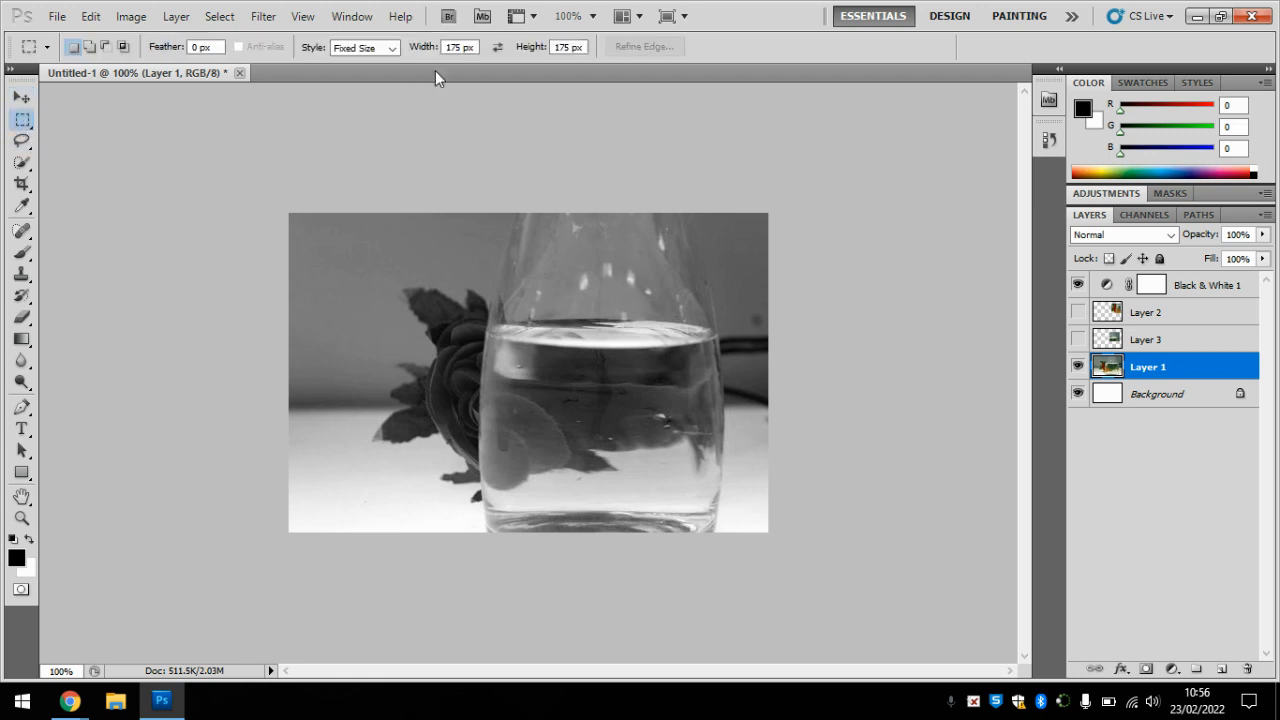
click(304, 227)
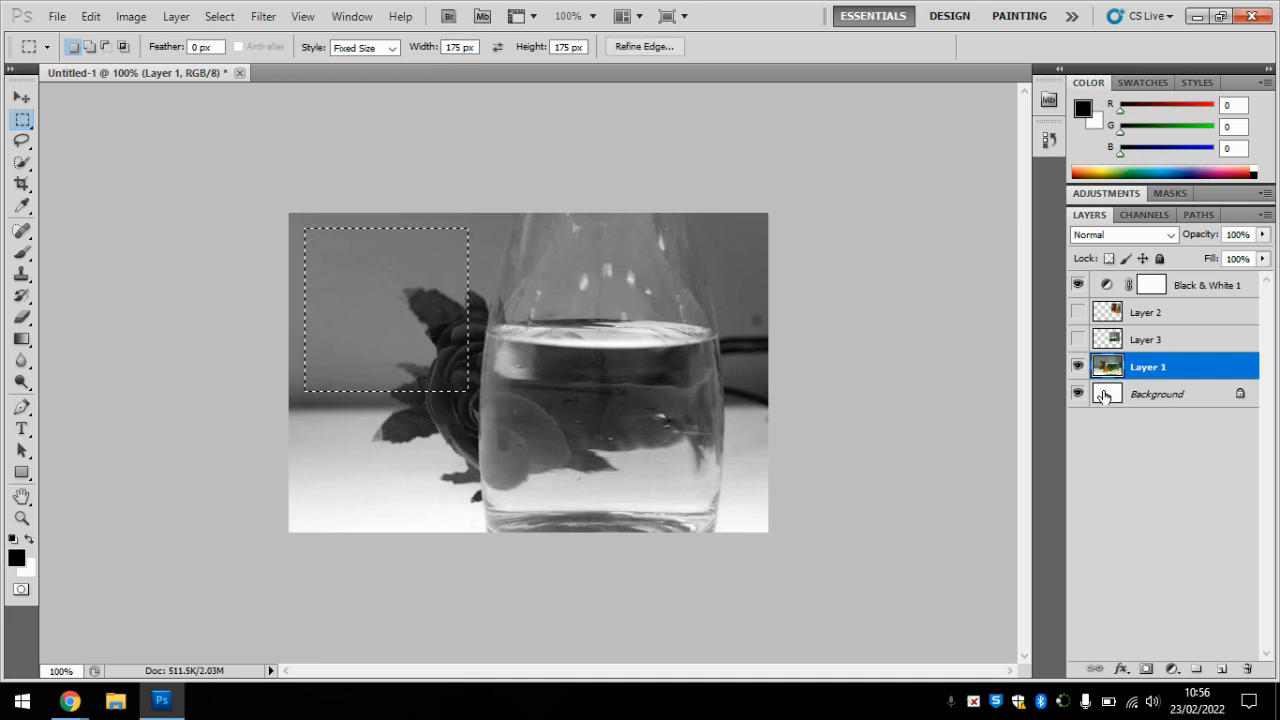
key(ctrl+j)
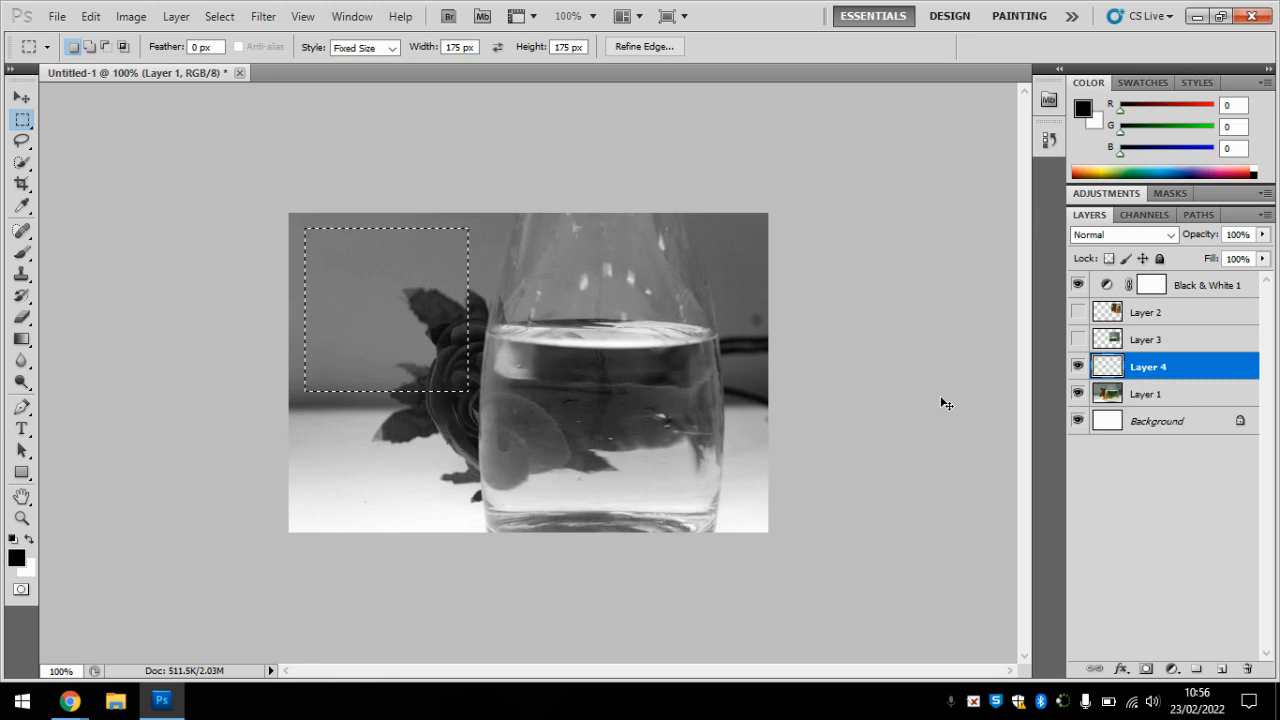
click(1076, 368)
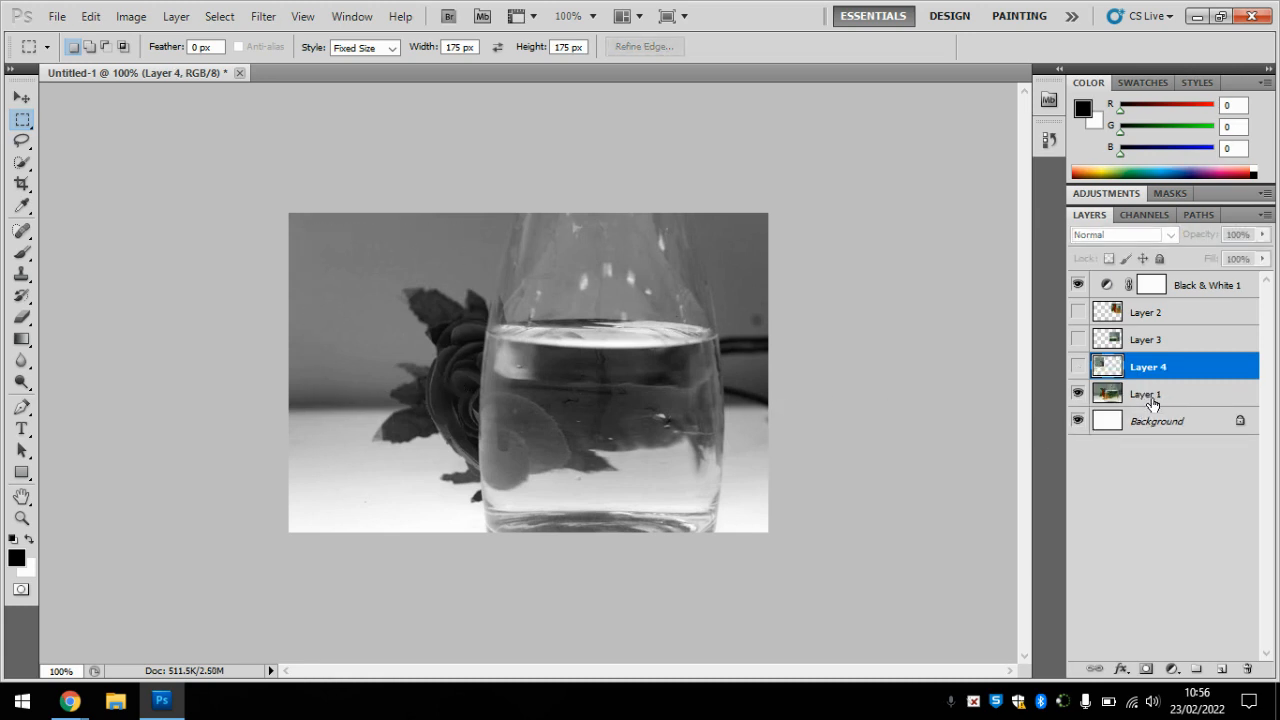
Step: Copy a 175 px square of Layer 1 around the bottle's base to a new layer and move it left and up over the rose
click(1150, 396)
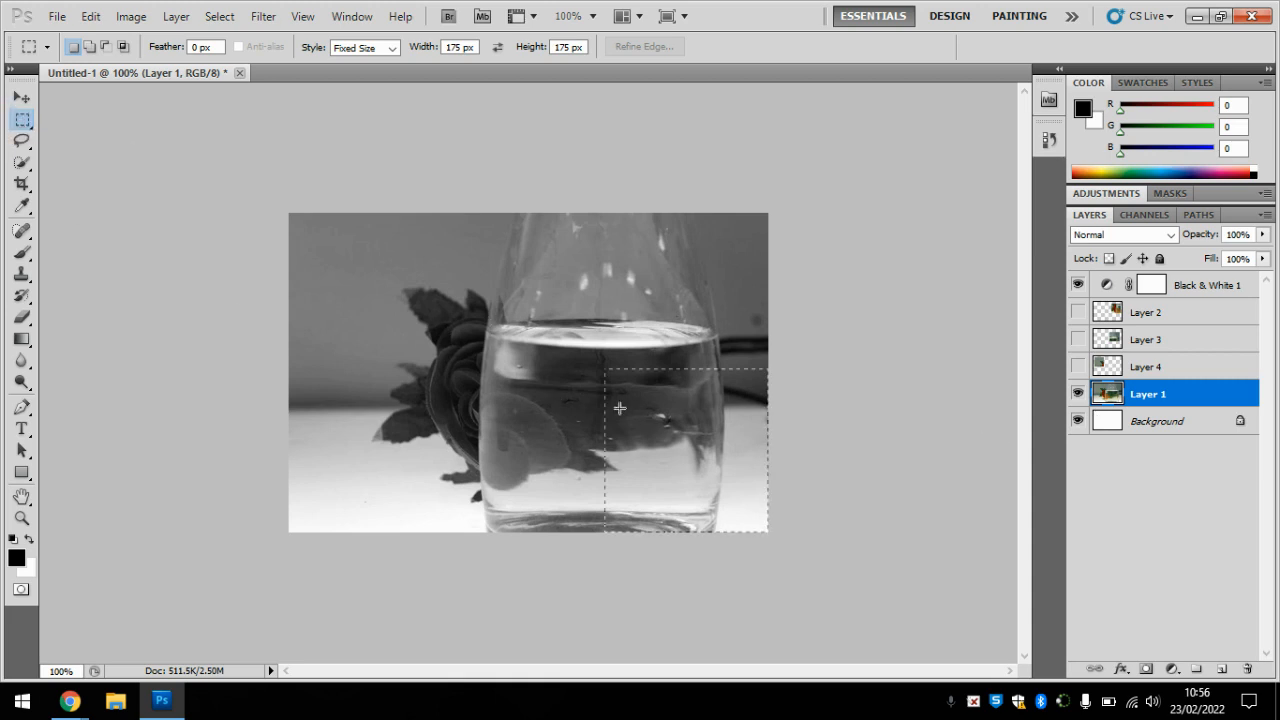
drag(661, 453, 604, 459)
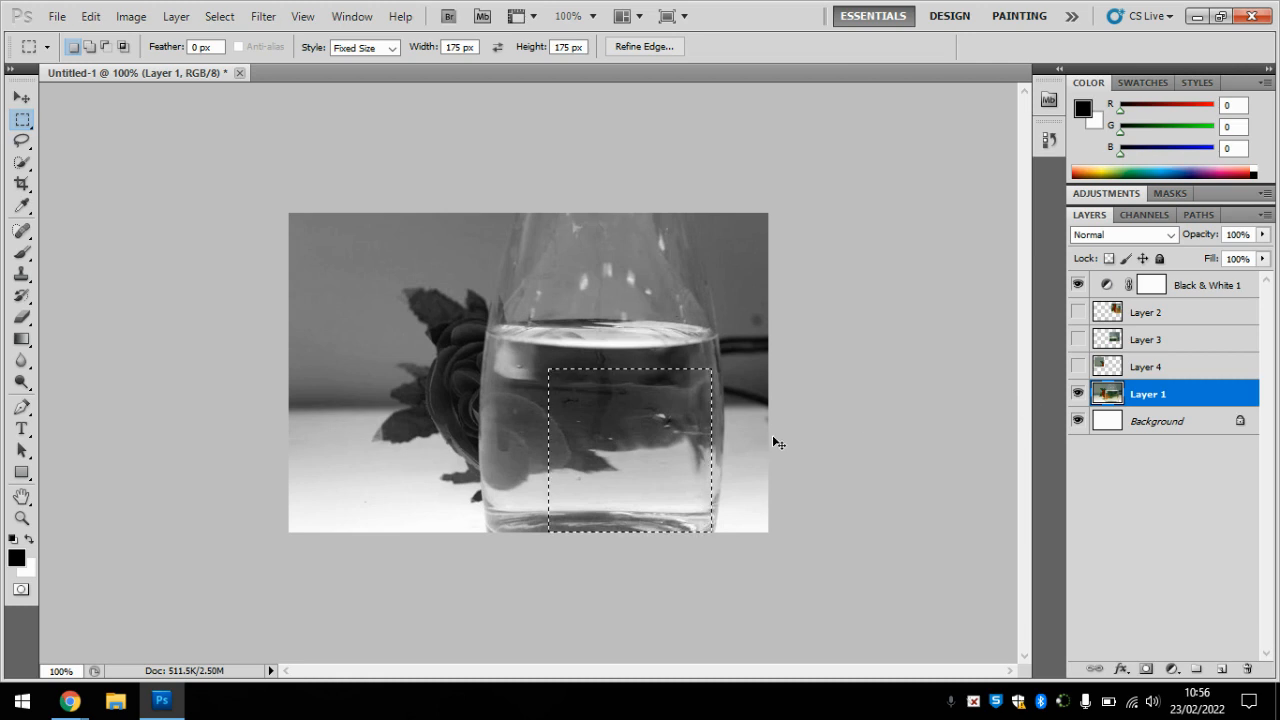
key(ctrl+j)
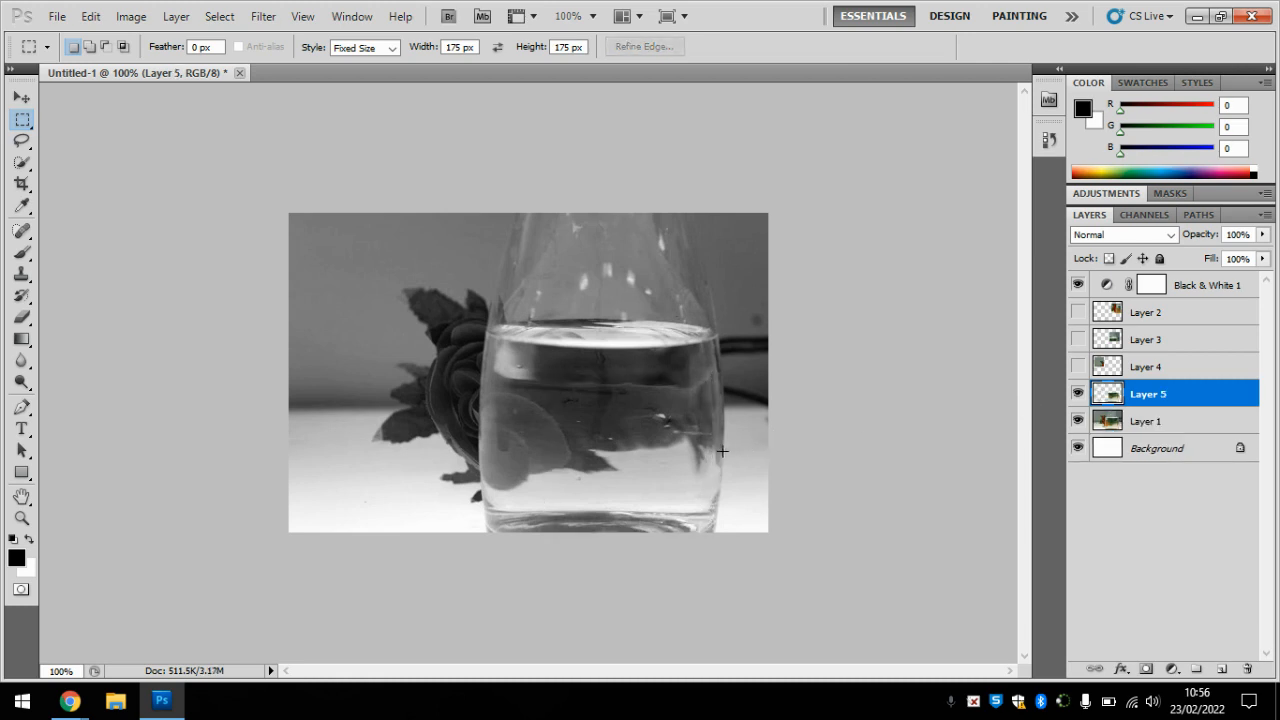
click(21, 97)
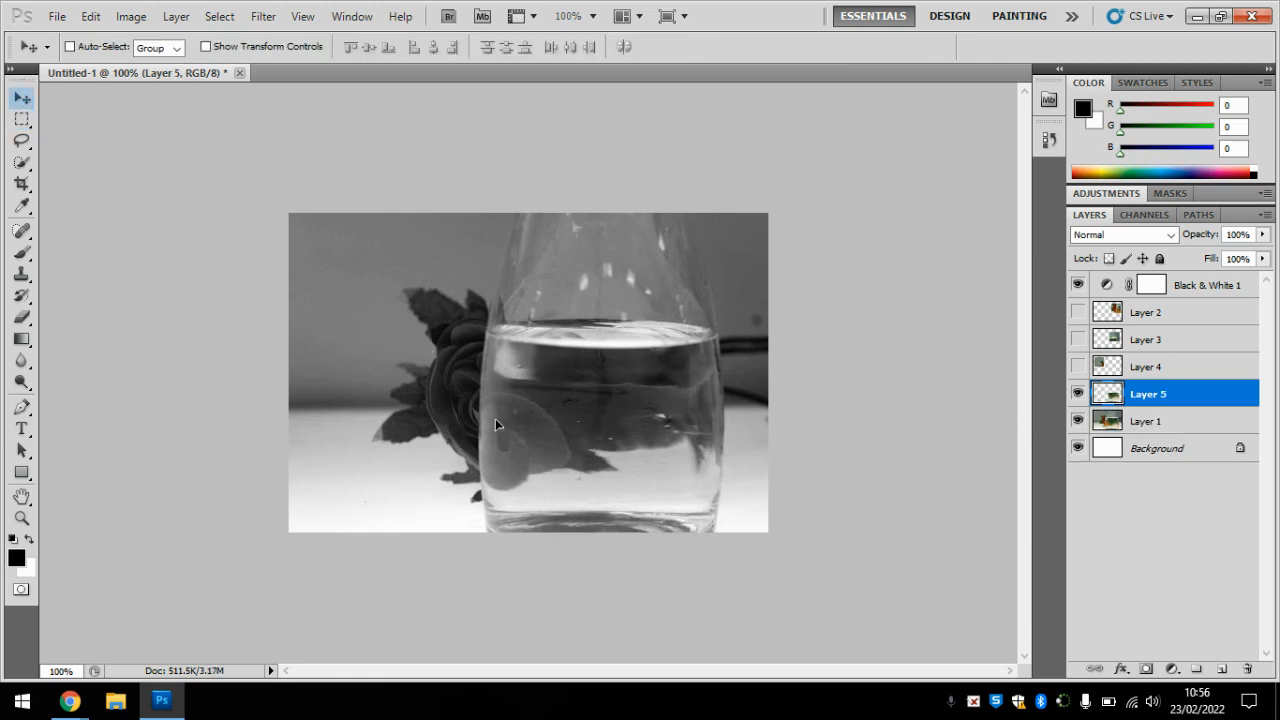
drag(495, 424, 478, 398)
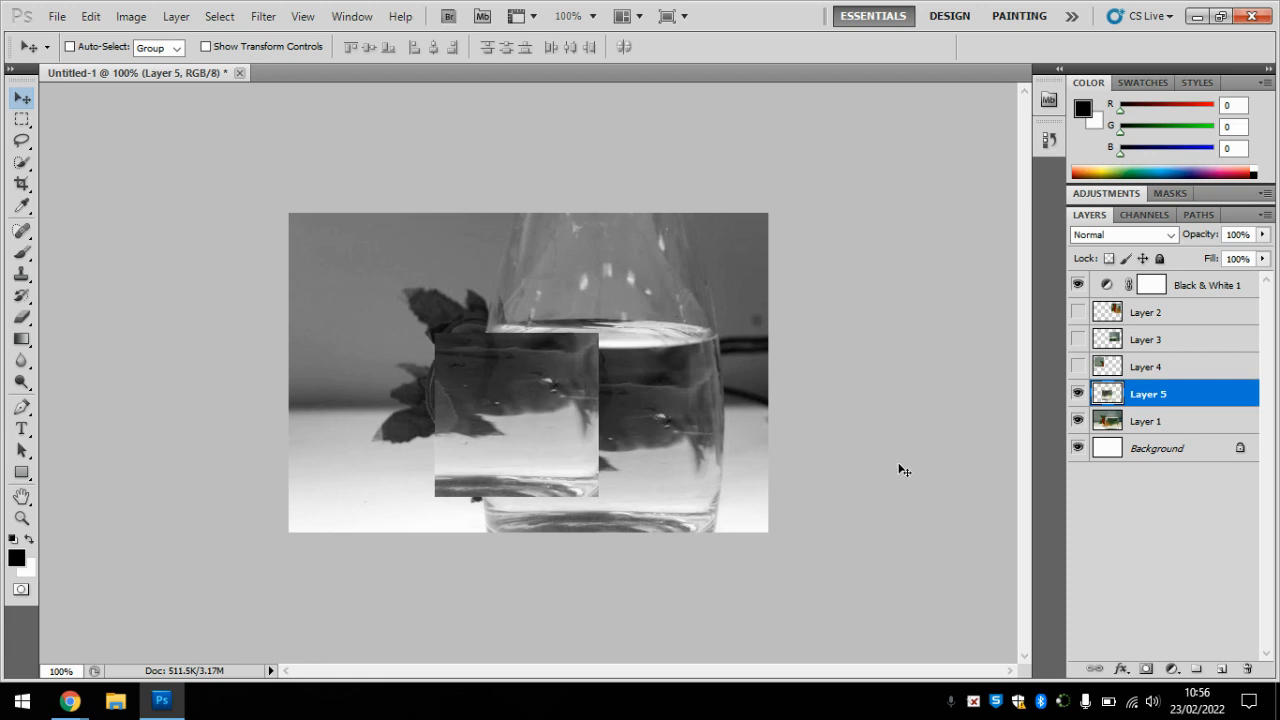
Step: Hide the full photo on Layer 1 and show the copied squares on Layers 2, 3 and 4
click(1078, 421)
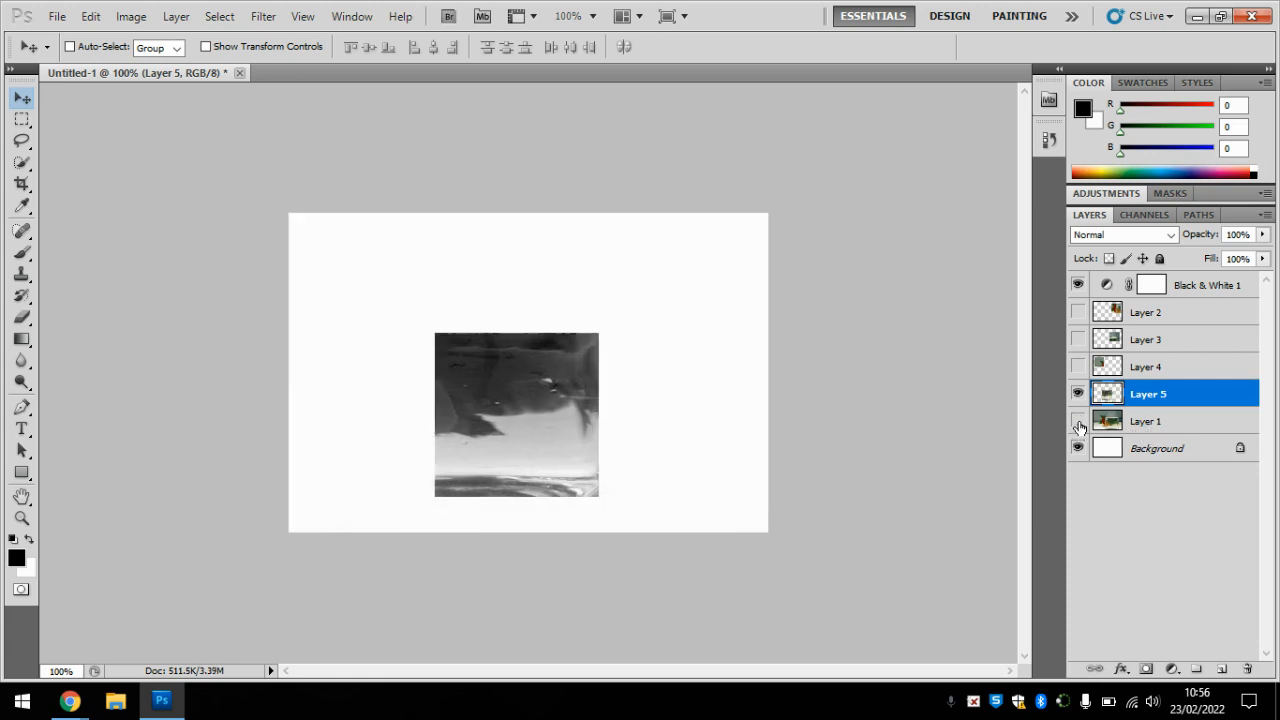
click(1078, 339)
click(1078, 366)
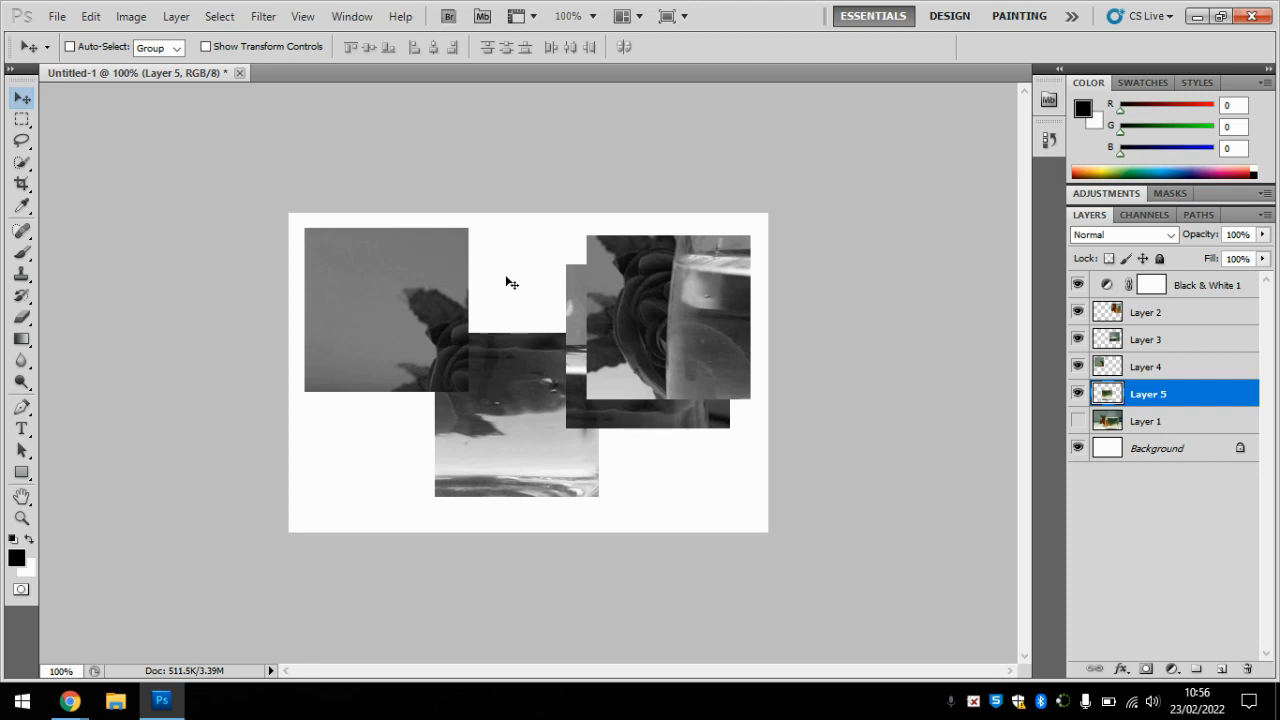
Step: Move the rose square on Layer 2 to the lower-left area, overlapping the Layer 4 and Layer 5 squares
right_click(650, 284)
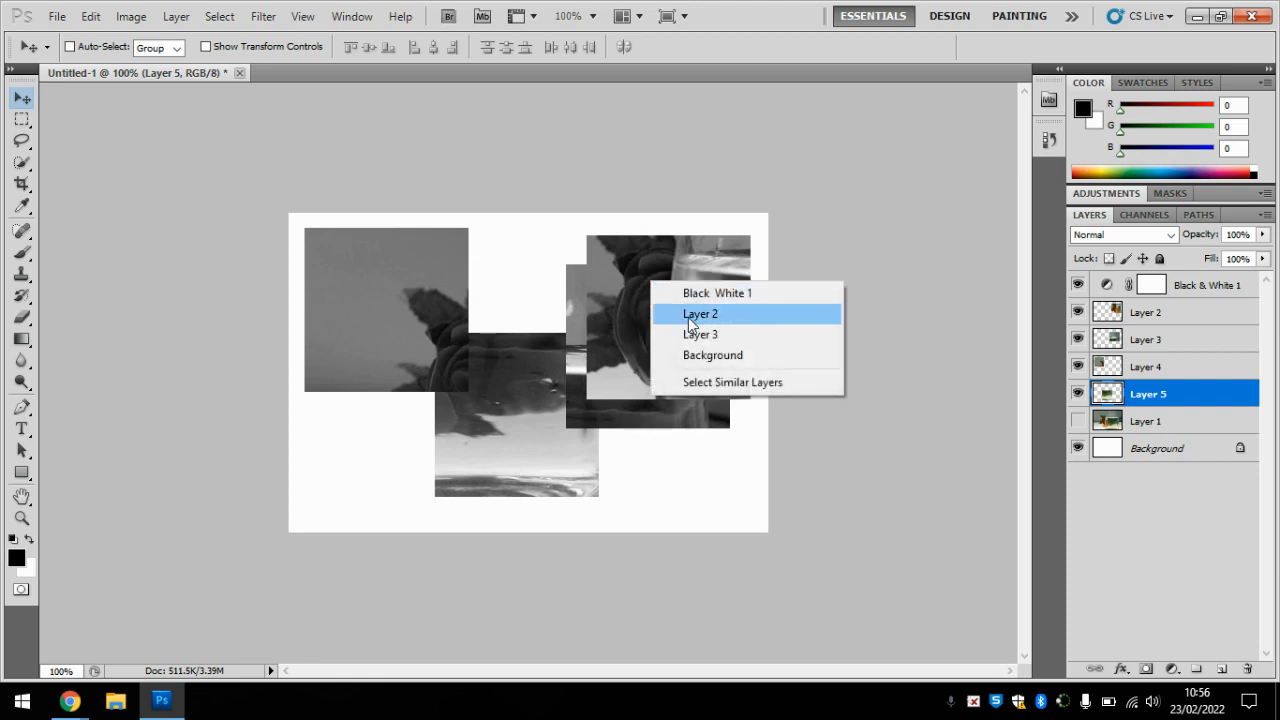
click(688, 317)
drag(659, 294, 426, 412)
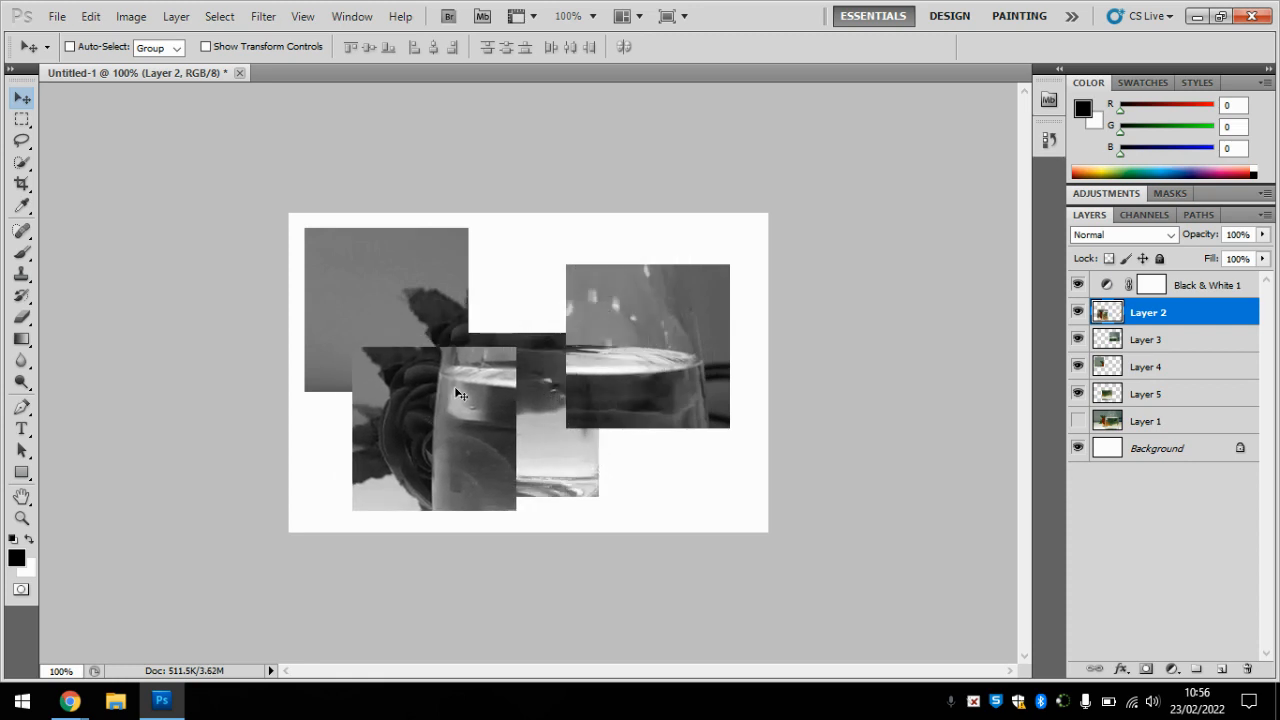
Step: Move the Layer 5 square up and slightly right until its top edge lines up with the Layer 3 square
right_click(546, 382)
click(600, 388)
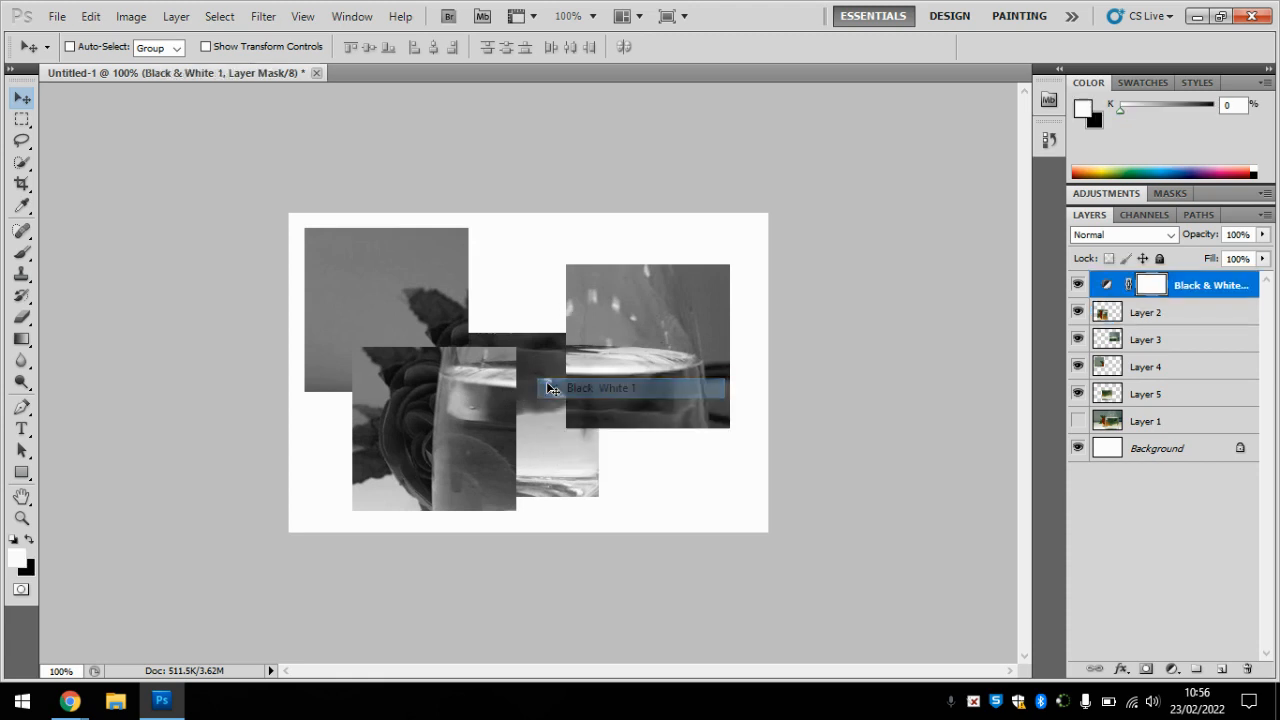
right_click(546, 381)
click(563, 419)
drag(547, 397, 573, 344)
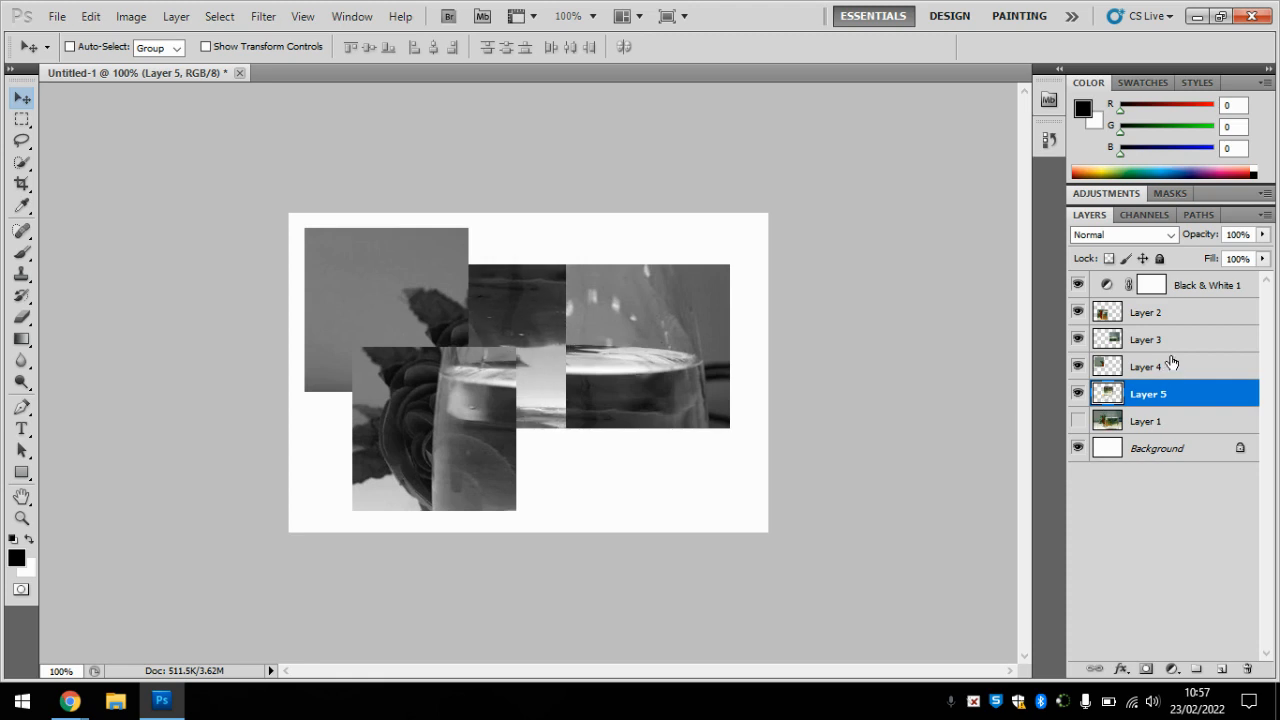
Step: Select Layer 2 and hide Layers 3 and 4
right_click(437, 428)
click(440, 462)
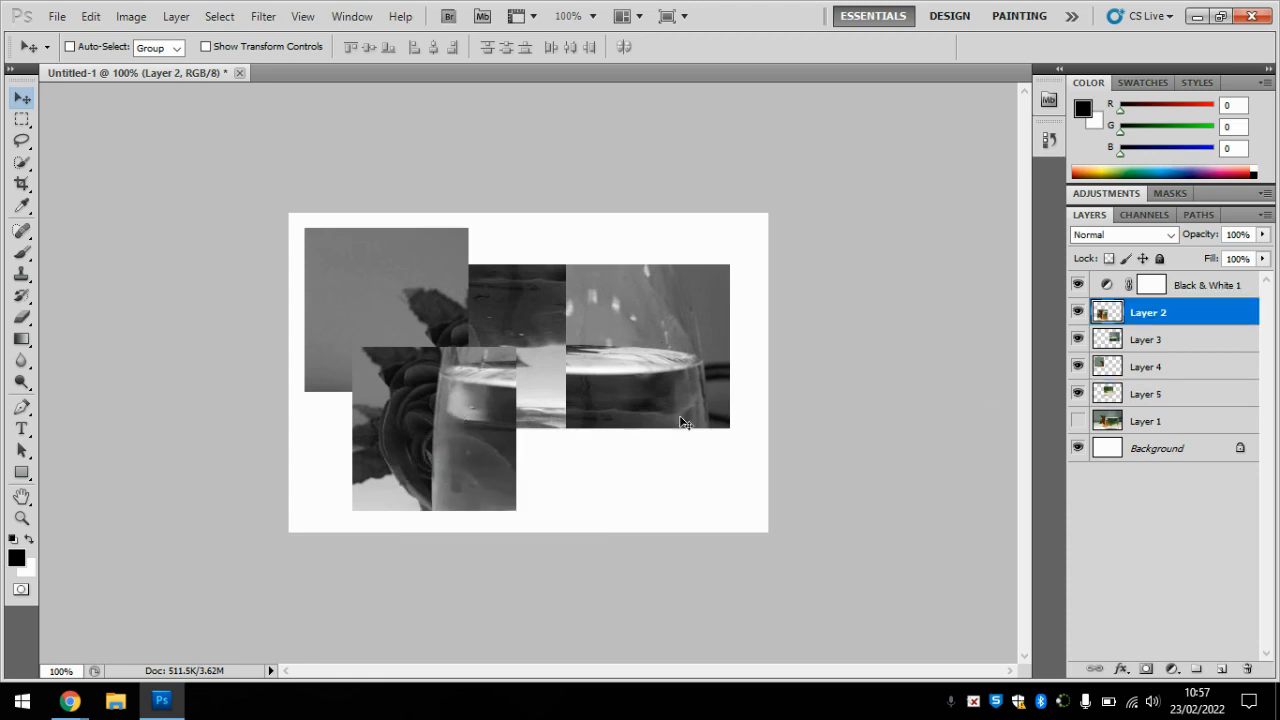
right_click(518, 329)
click(603, 444)
click(1077, 339)
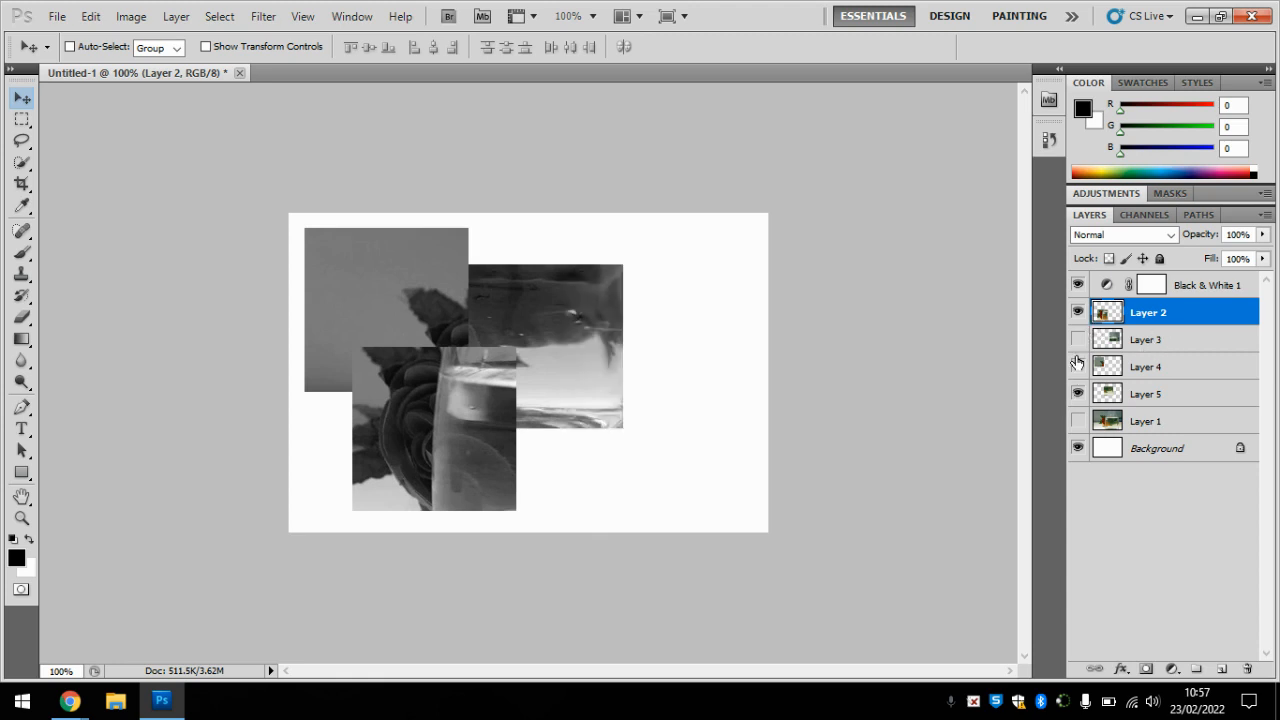
click(1077, 367)
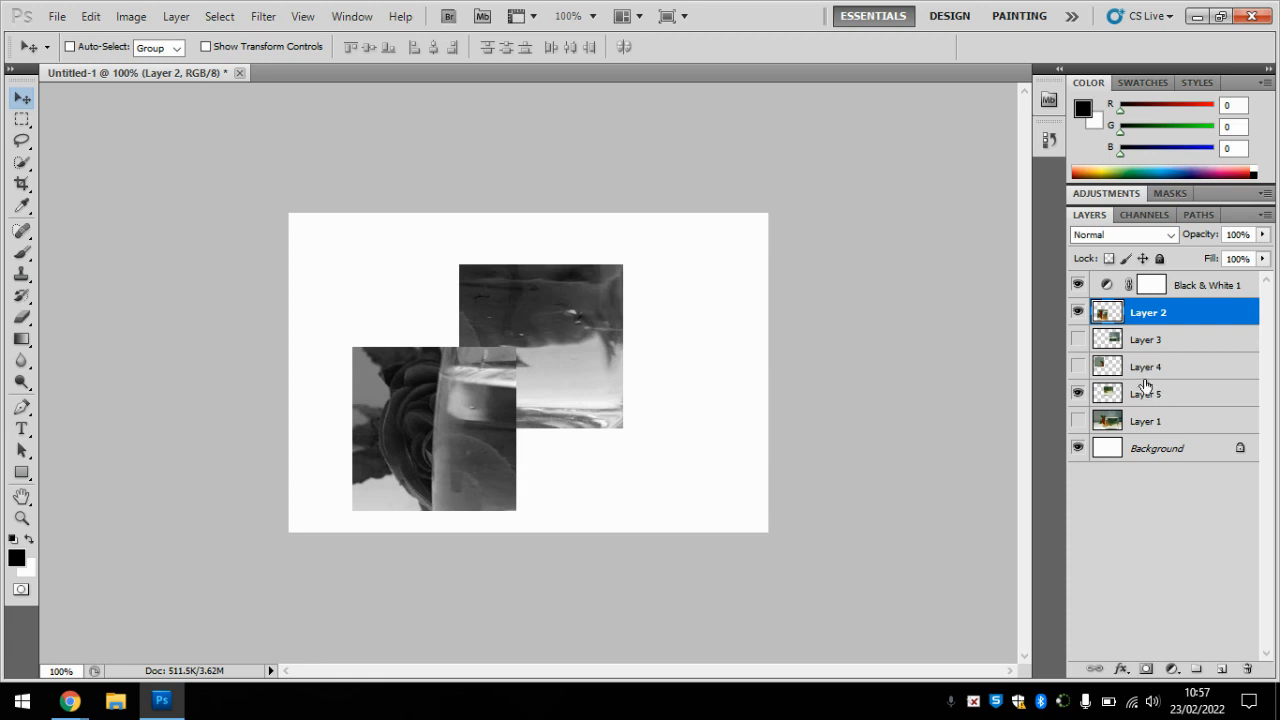
Step: Move the rose square on Layer 2 up and right to overlap Layer 5 as the front face of a cube
right_click(425, 428)
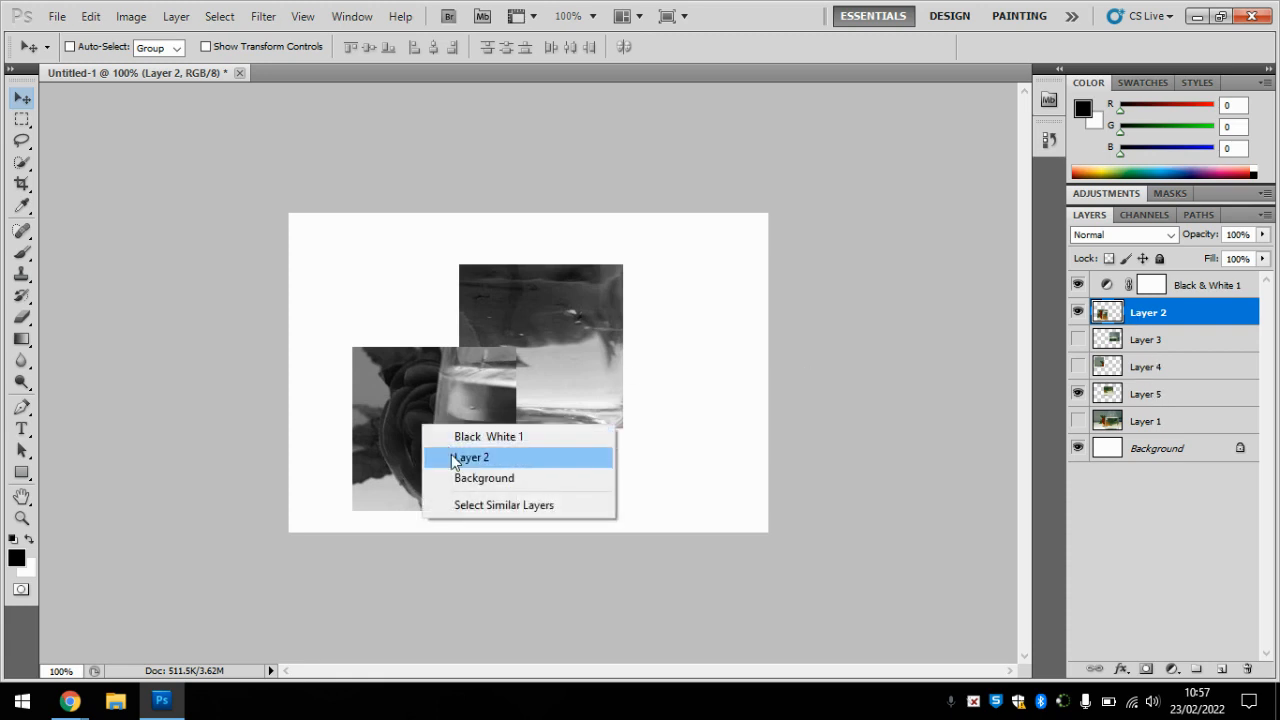
click(457, 451)
drag(435, 456, 487, 421)
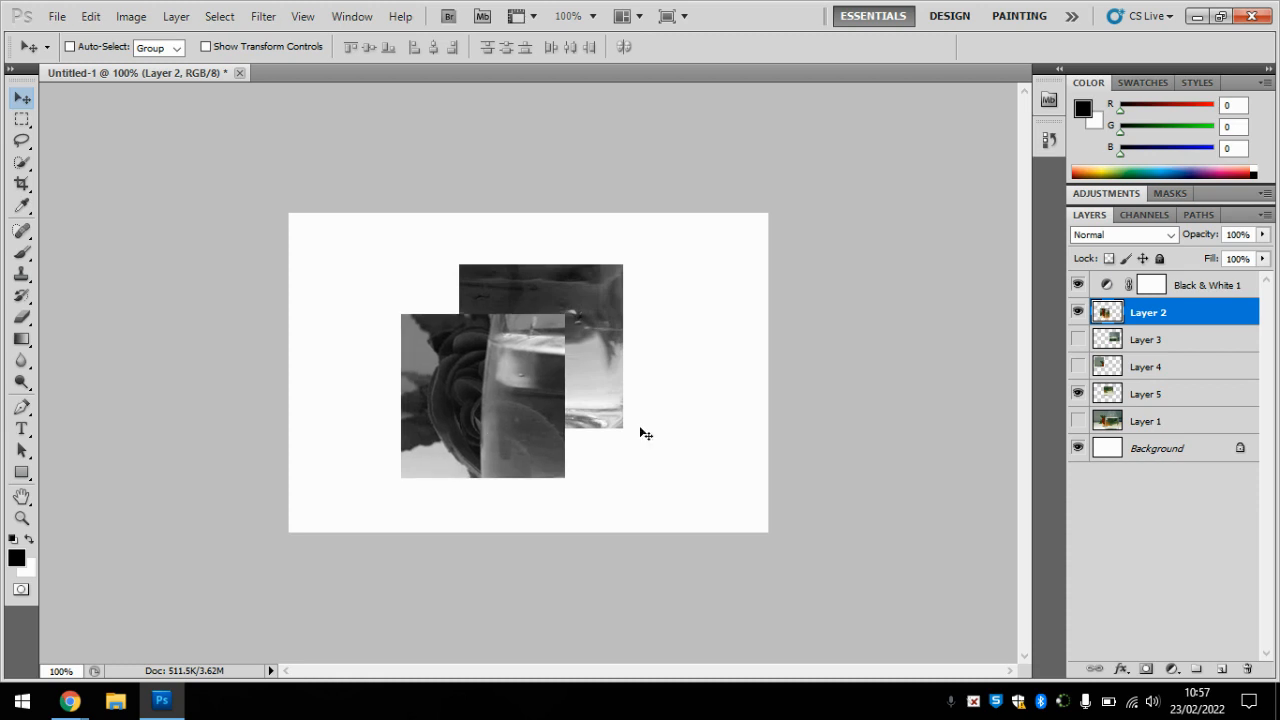
Step: Show Layer 4 and move its square flush against the right edge of the rose square, at the same height
click(1078, 367)
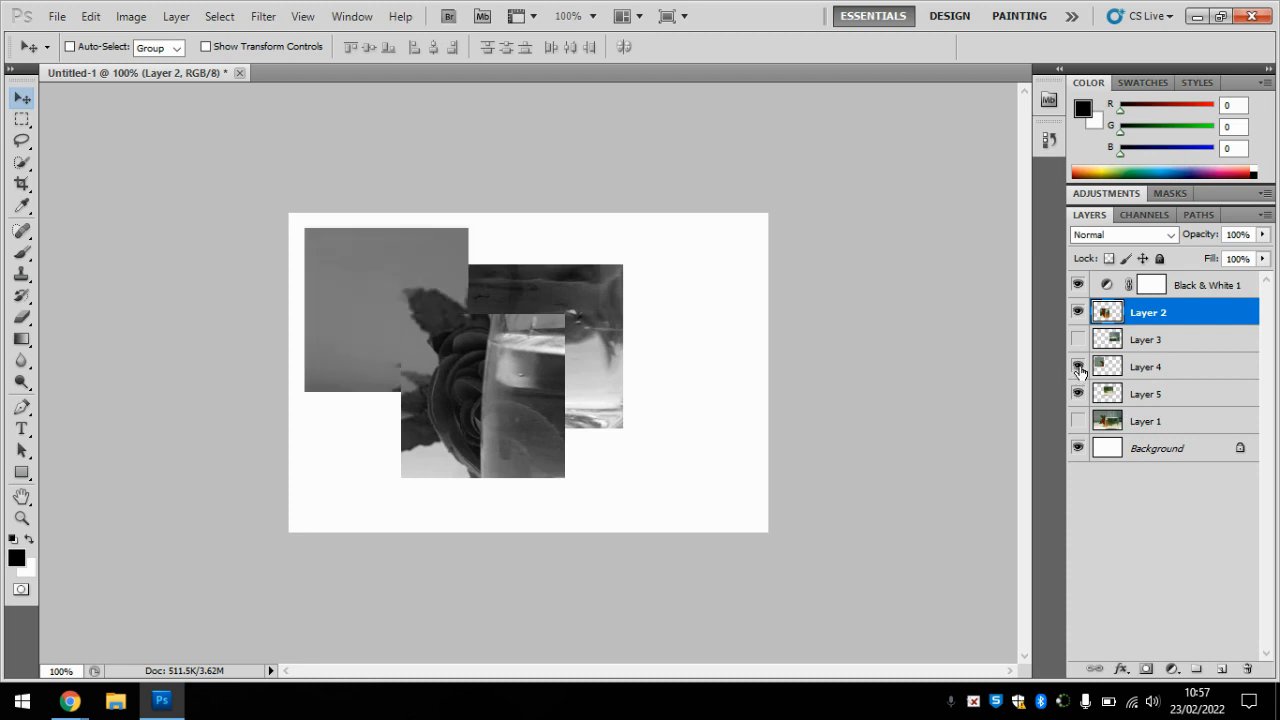
right_click(337, 287)
click(350, 313)
drag(353, 300, 604, 382)
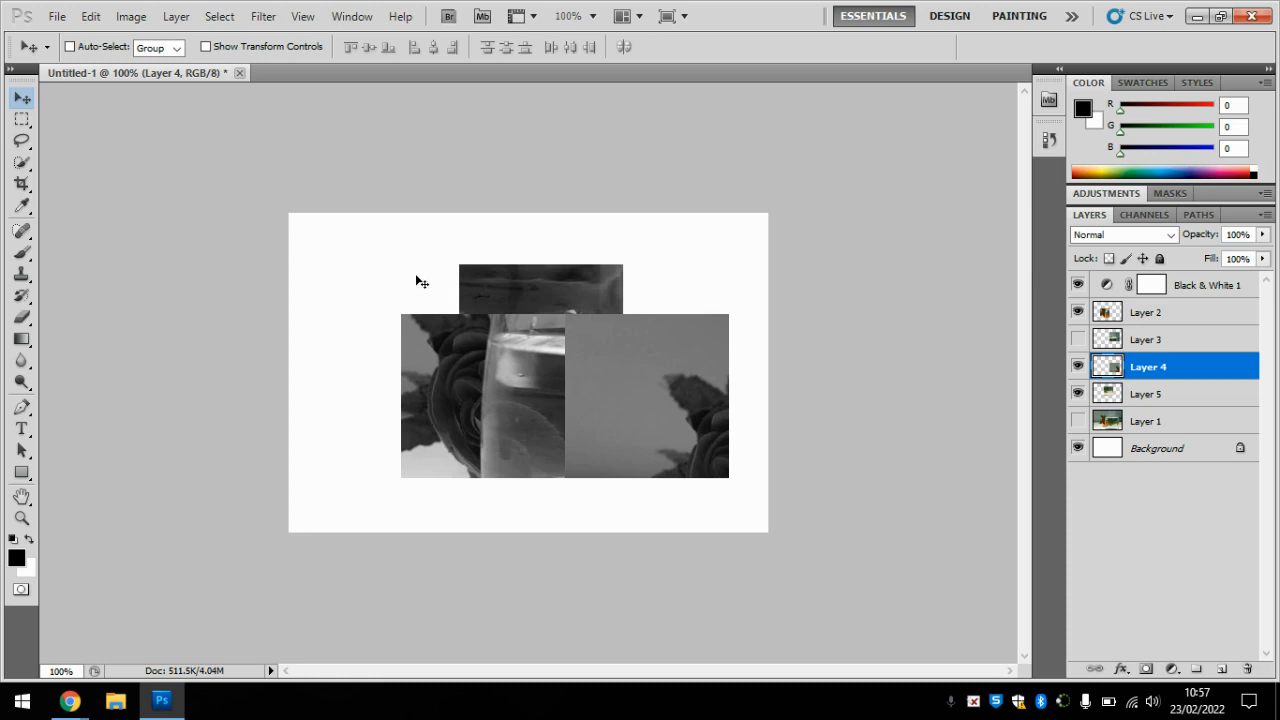
Step: Turn on the transform controls for Layer 4 and undo a slight change to its width
click(205, 47)
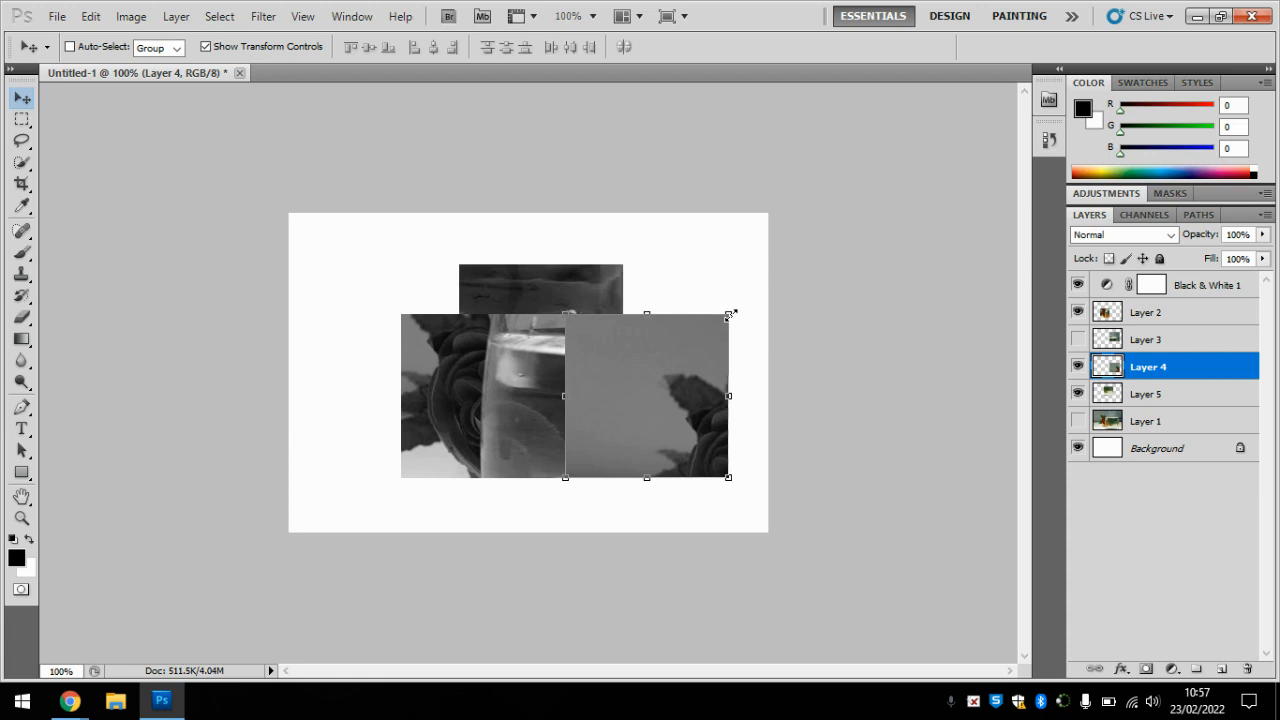
mouse_move(730, 315)
mouse_down()
mouse_move(677, 346)
mouse_move(737, 263)
mouse_move(745, 310)
mouse_move(709, 314)
mouse_move(731, 320)
mouse_move(723, 277)
mouse_move(720, 323)
mouse_move(727, 315)
mouse_up()
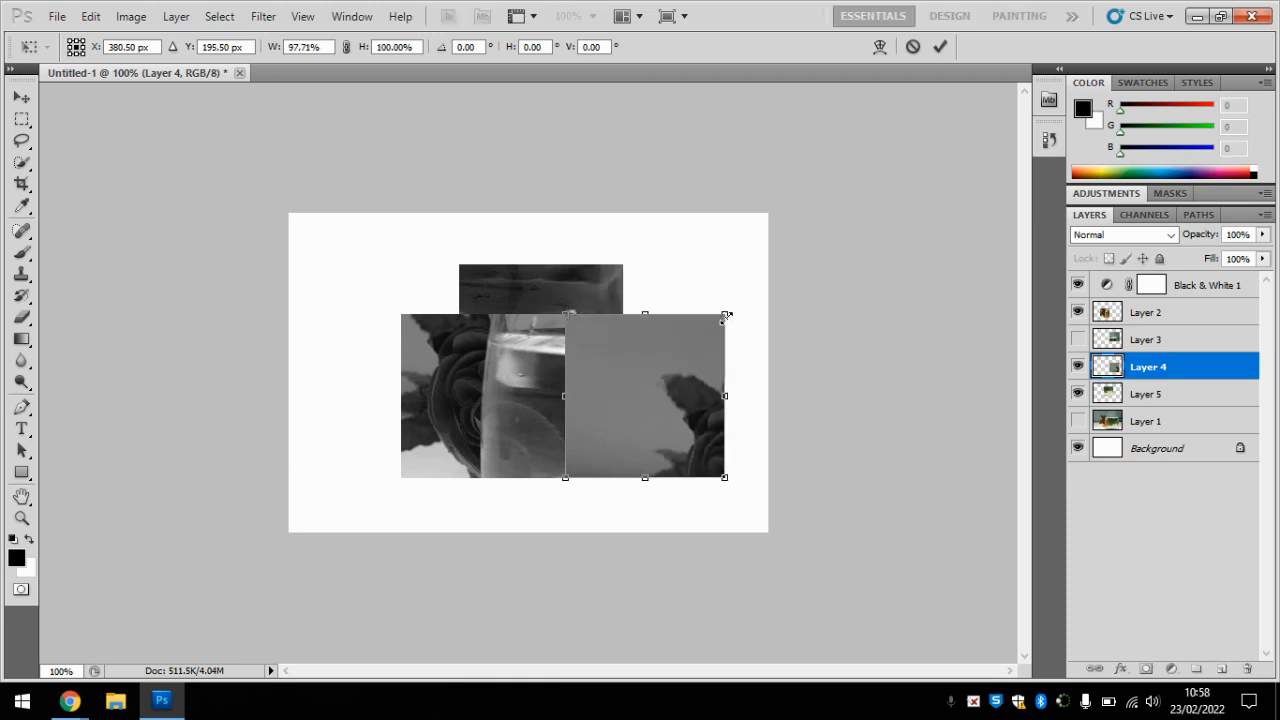
click(89, 15)
click(140, 36)
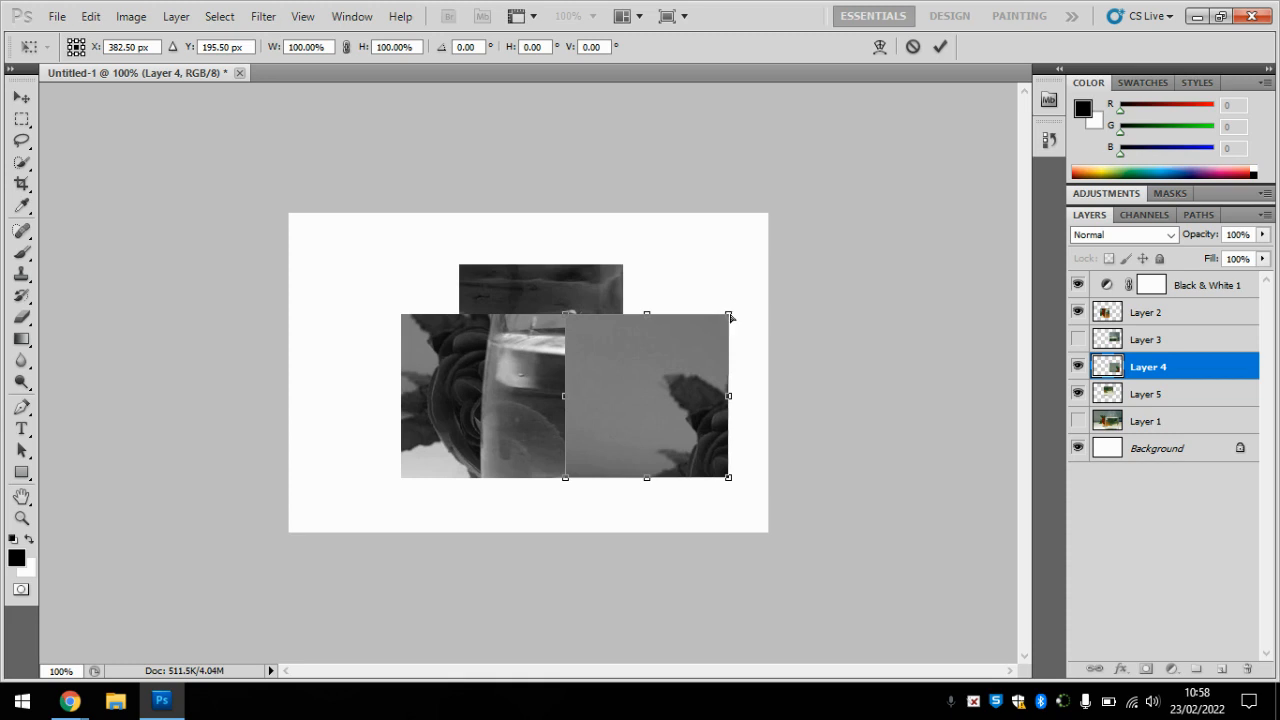
Step: Distort Layer 4 so its right corners meet the right corners of Layer 5, apply it, and turn off the transform controls
drag(731, 317, 622, 267)
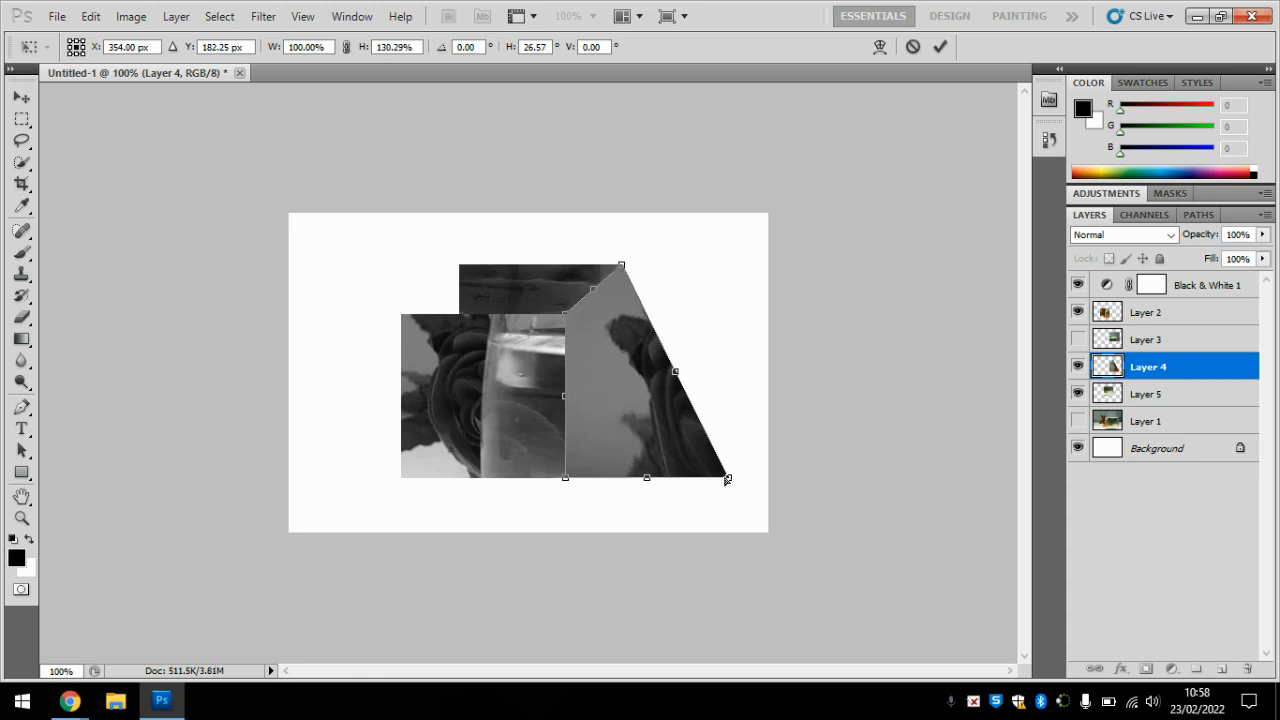
drag(727, 479, 622, 430)
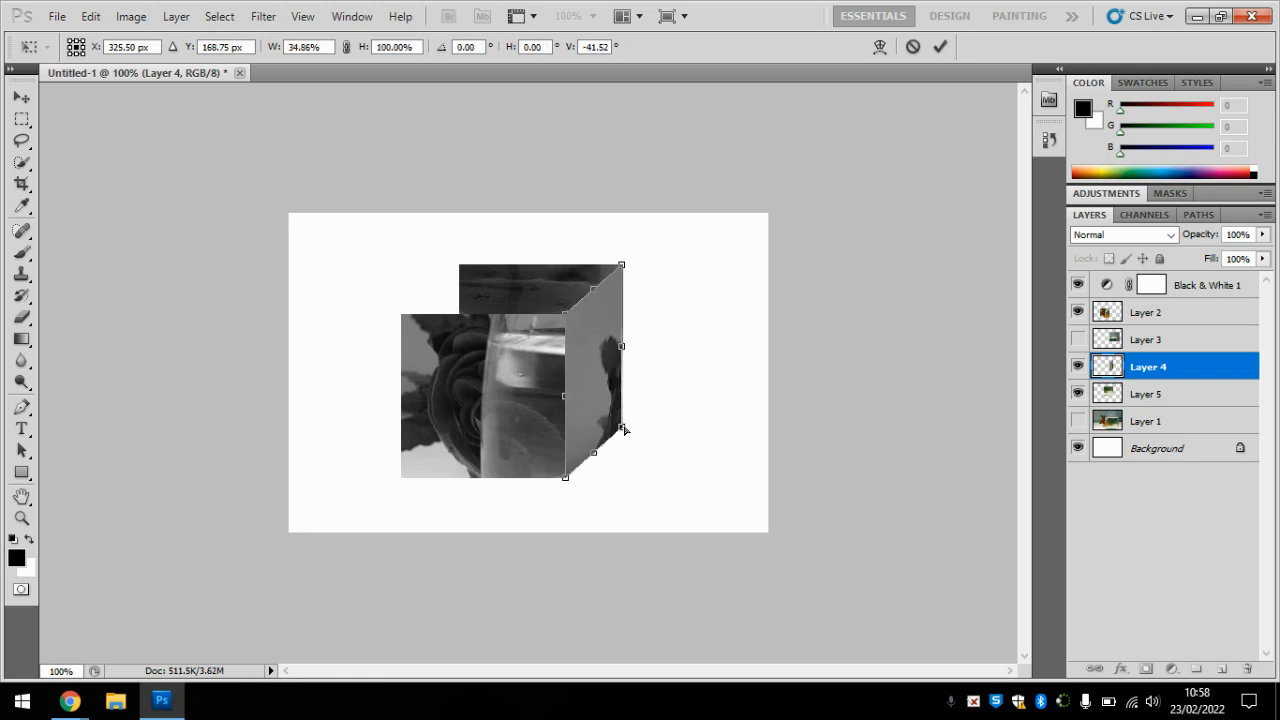
drag(624, 428, 624, 428)
key(Return)
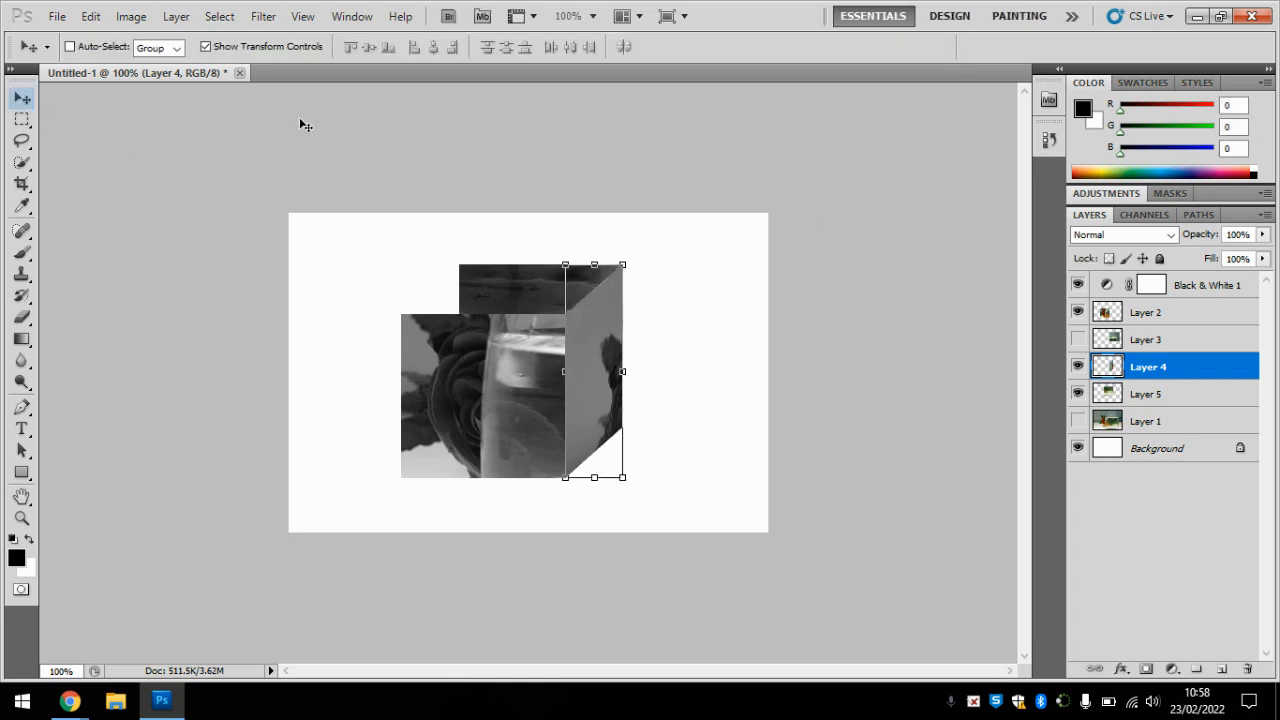
click(205, 46)
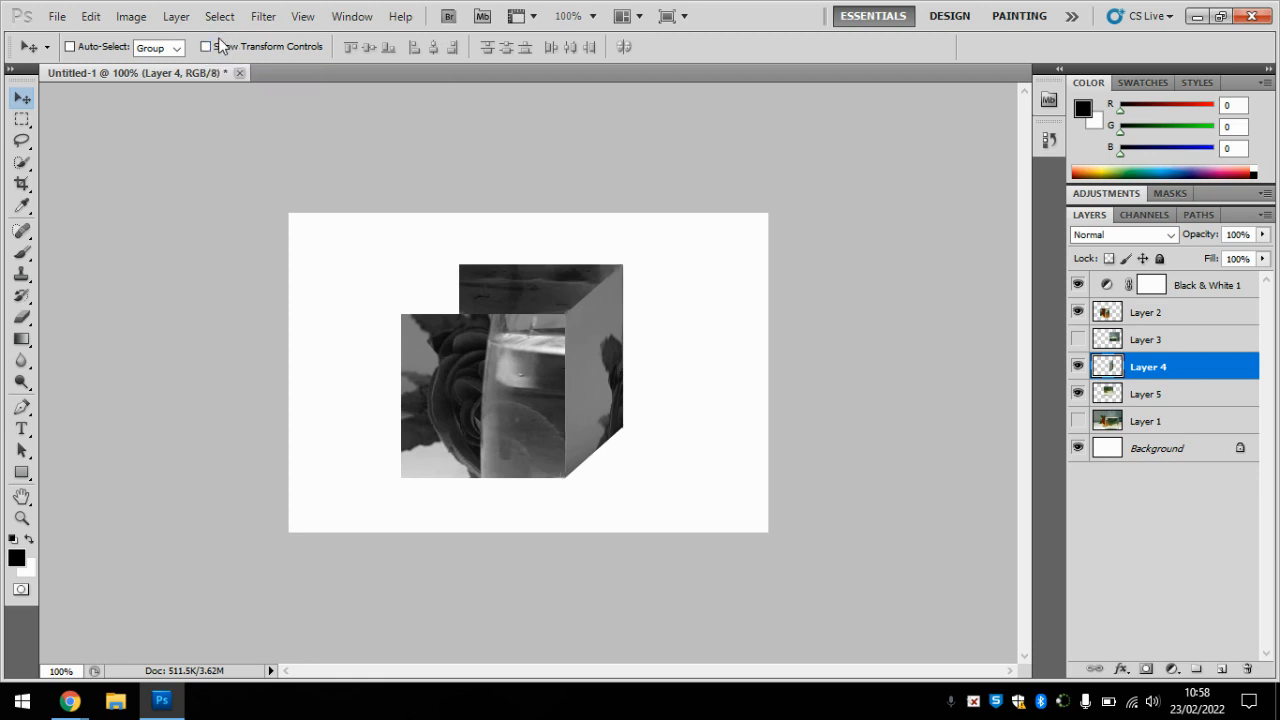
Step: Show Layer 3 and move its square left until its right edge meets the left edge of Layer 5
click(1077, 339)
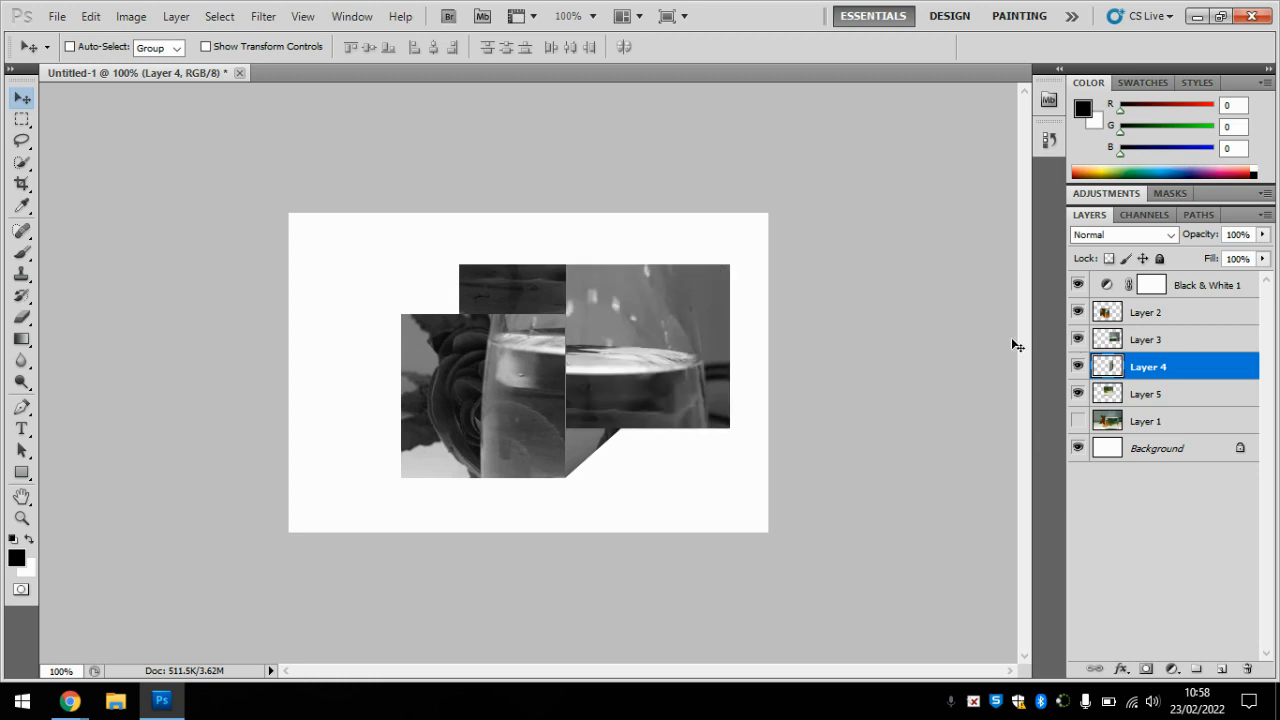
drag(668, 362, 418, 348)
right_click(703, 312)
click(752, 342)
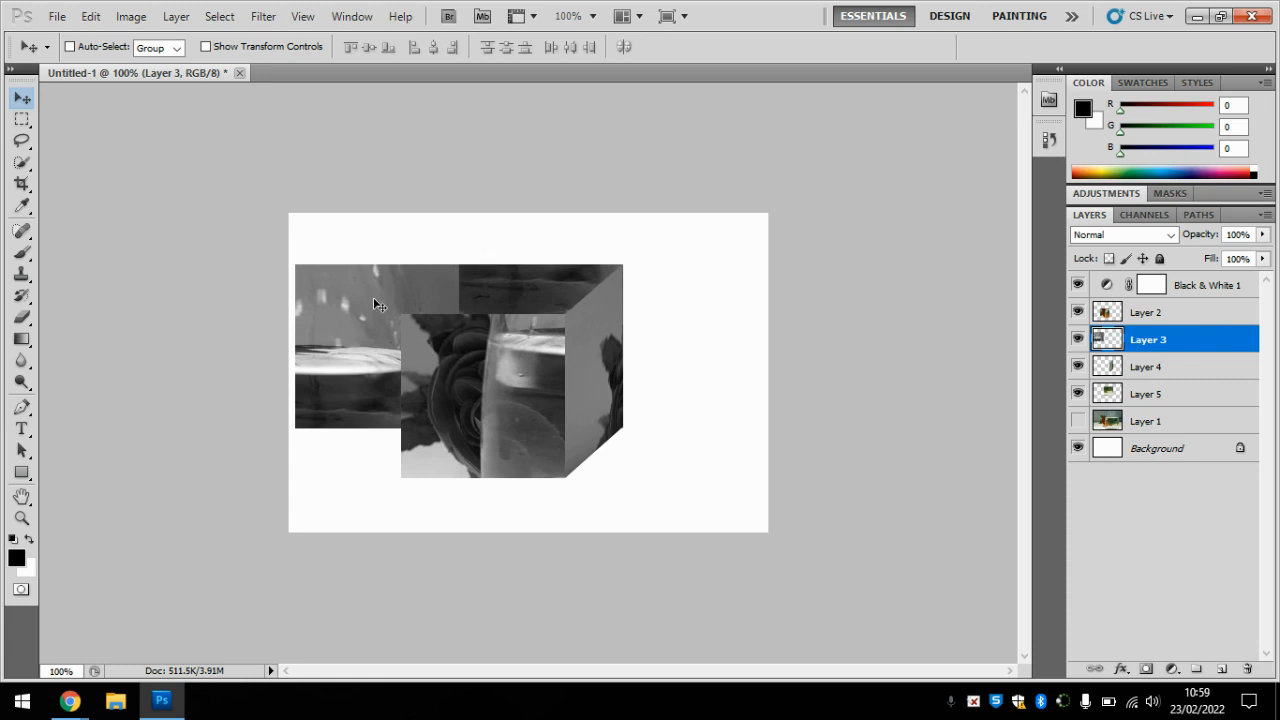
Step: Distort Layer 3 so its left corners meet the front square's left corners, apply it, and turn off the transform controls
click(206, 47)
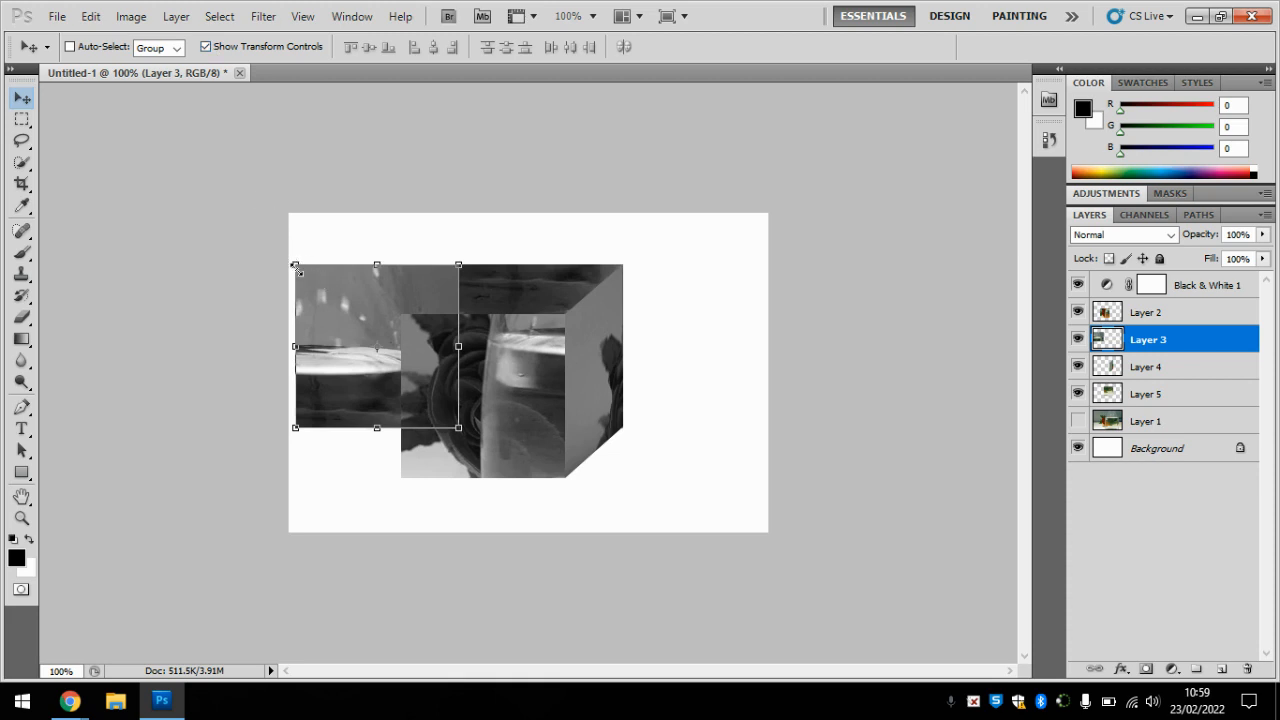
drag(296, 268, 402, 317)
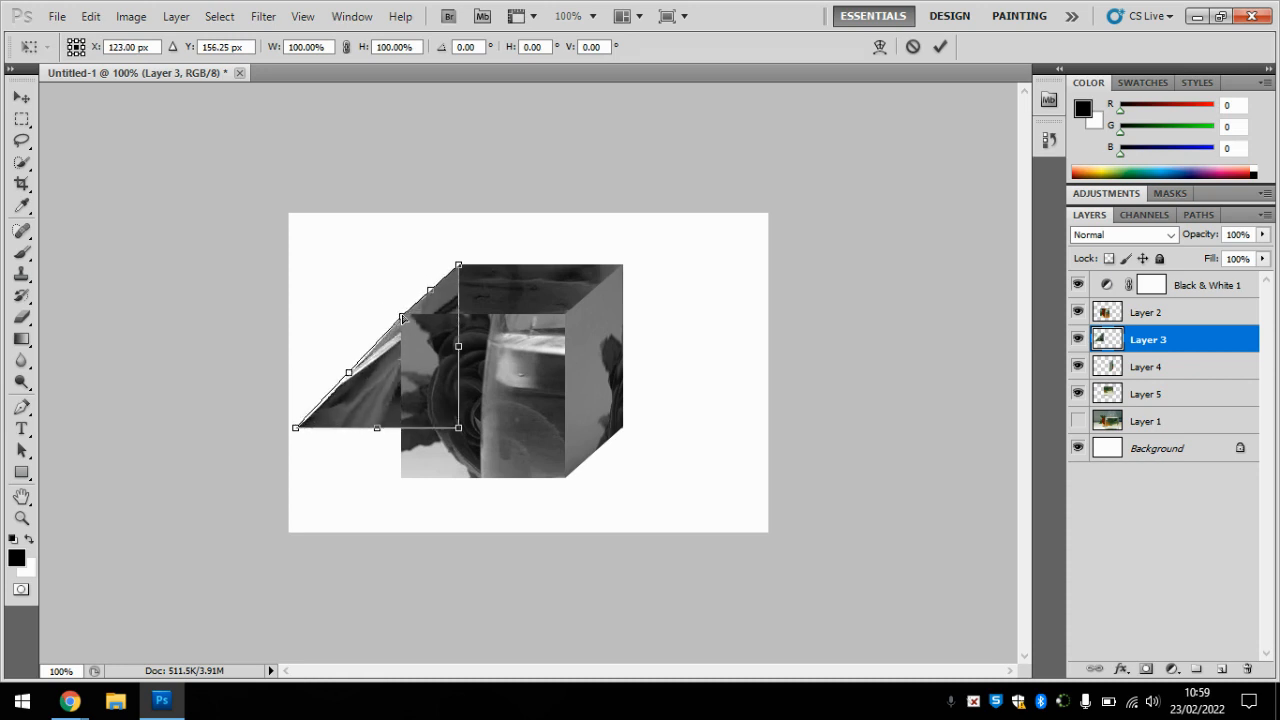
drag(297, 433, 401, 484)
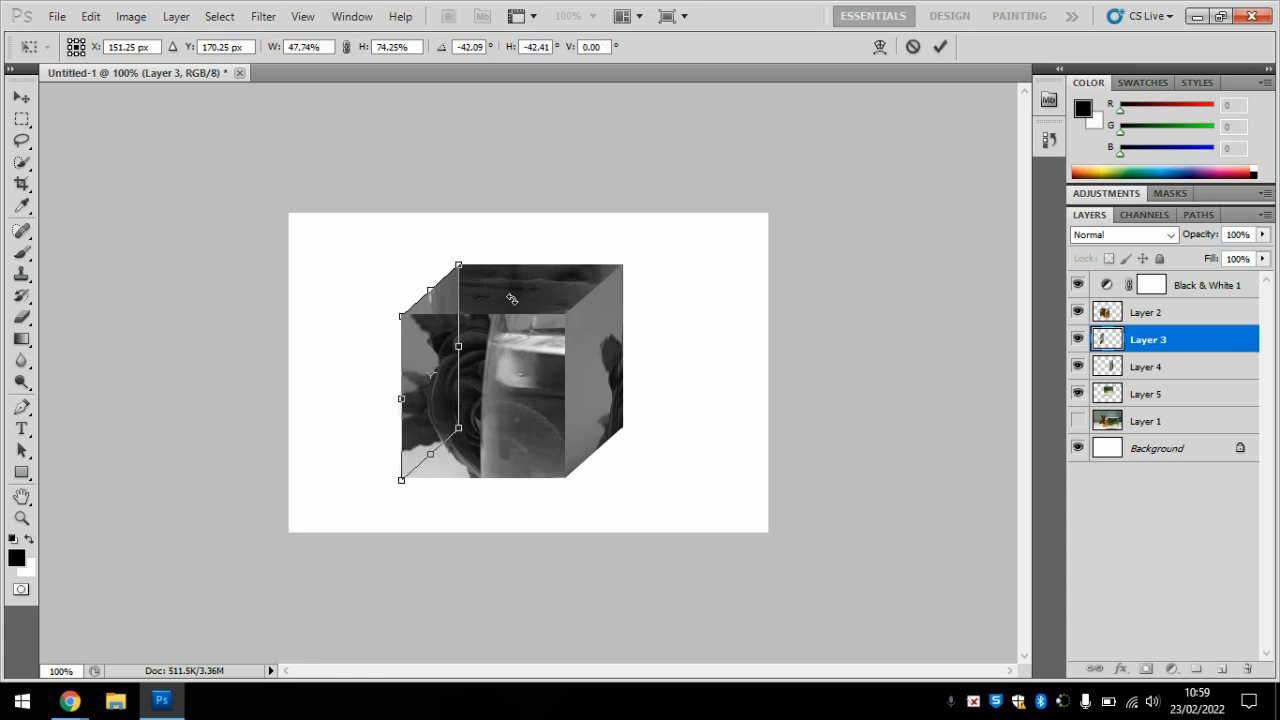
key(Return)
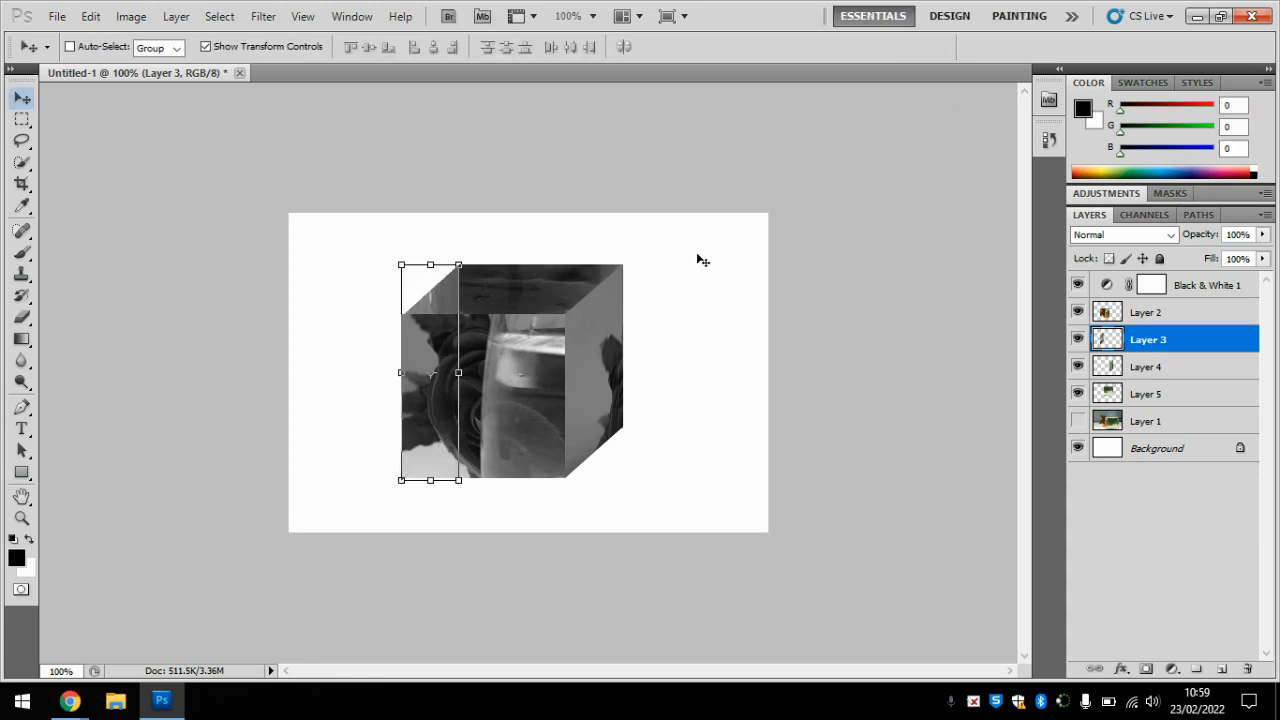
click(221, 47)
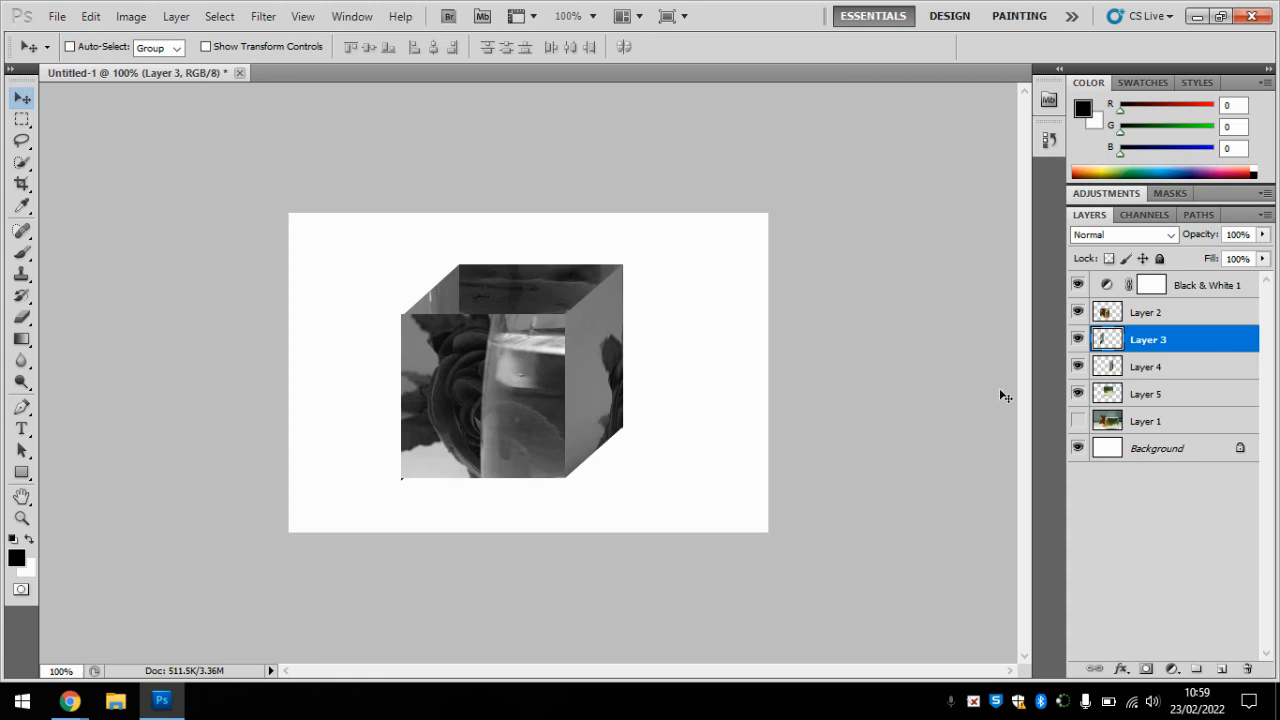
Step: Set the opacity of Layer 2 and Layer 4 to 80% each
click(1138, 318)
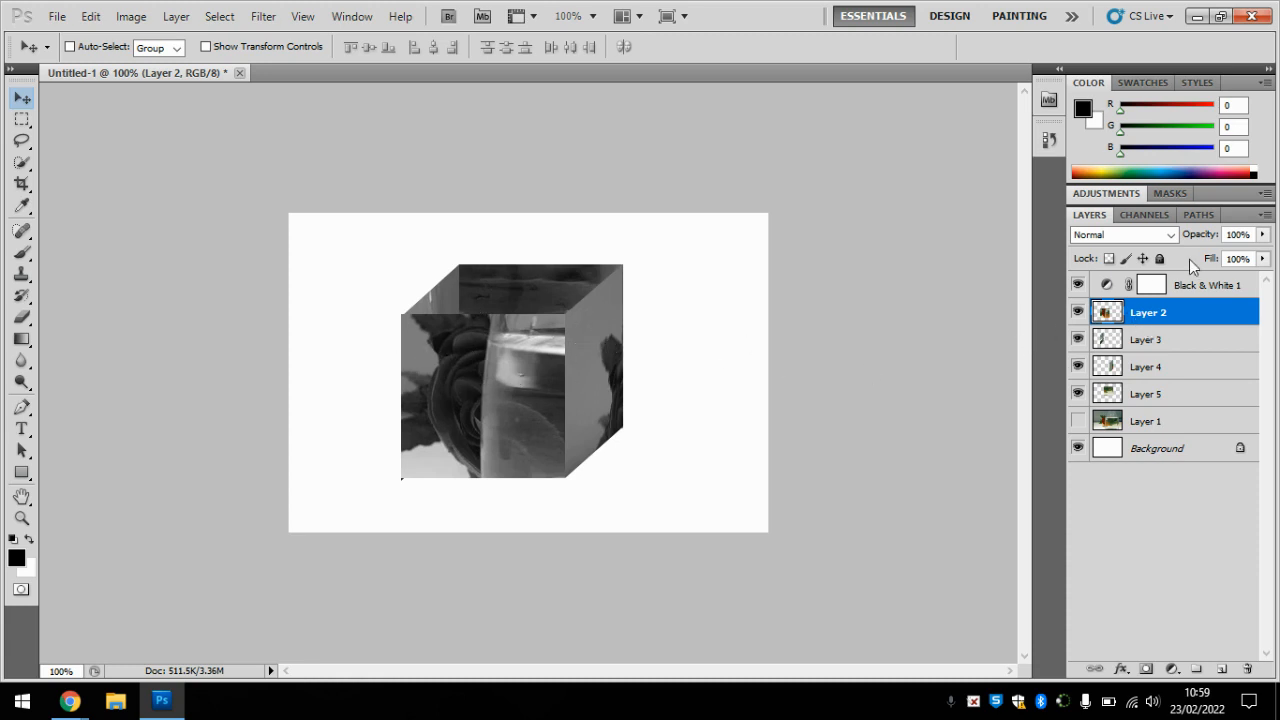
drag(1208, 237, 1192, 237)
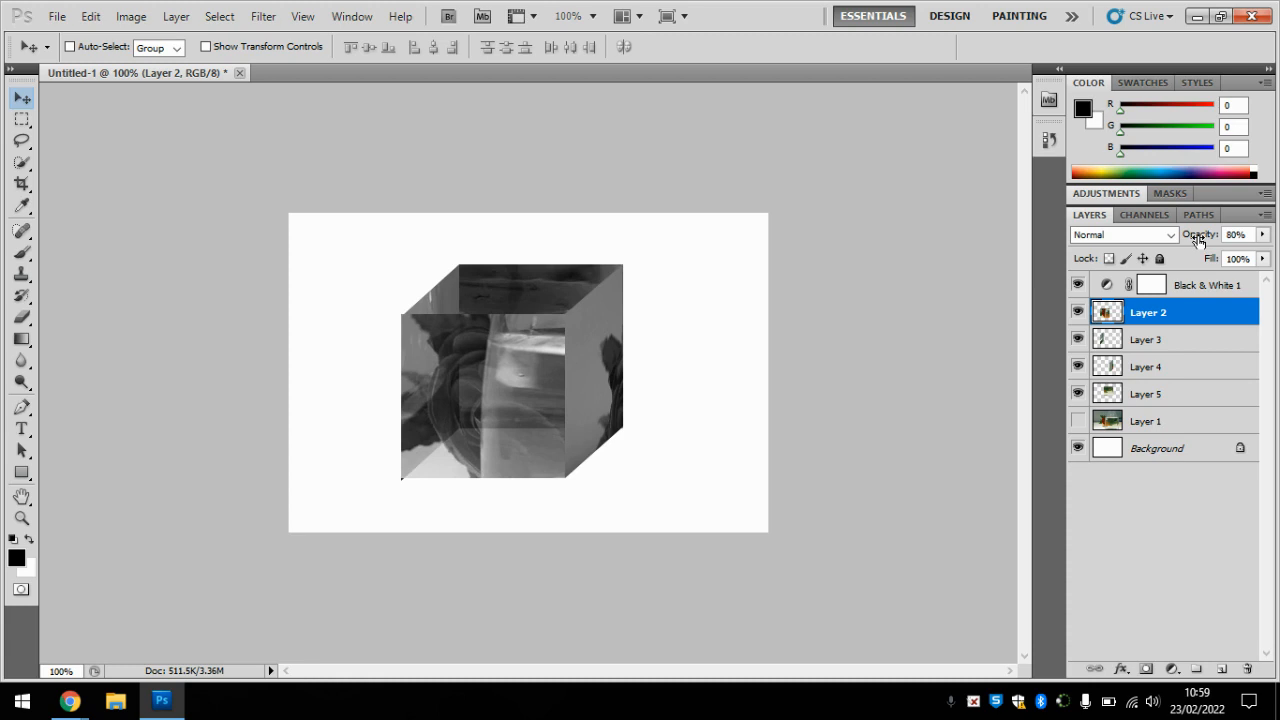
right_click(581, 340)
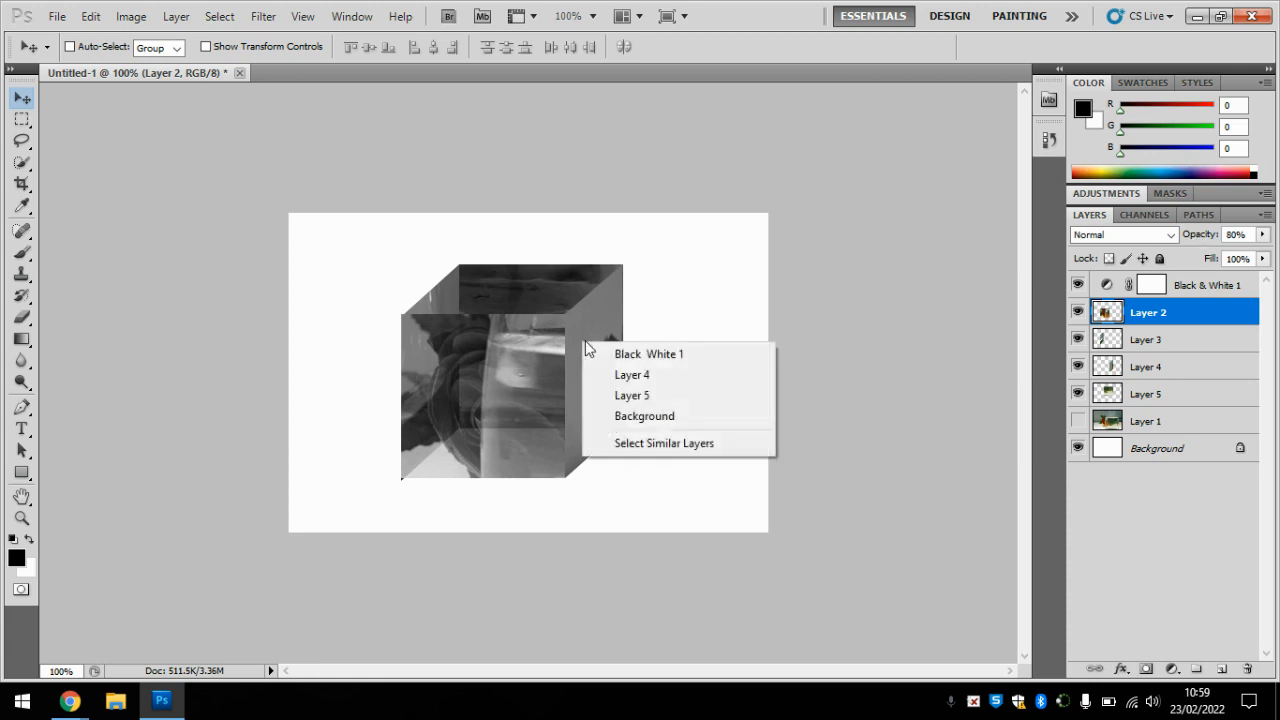
click(627, 378)
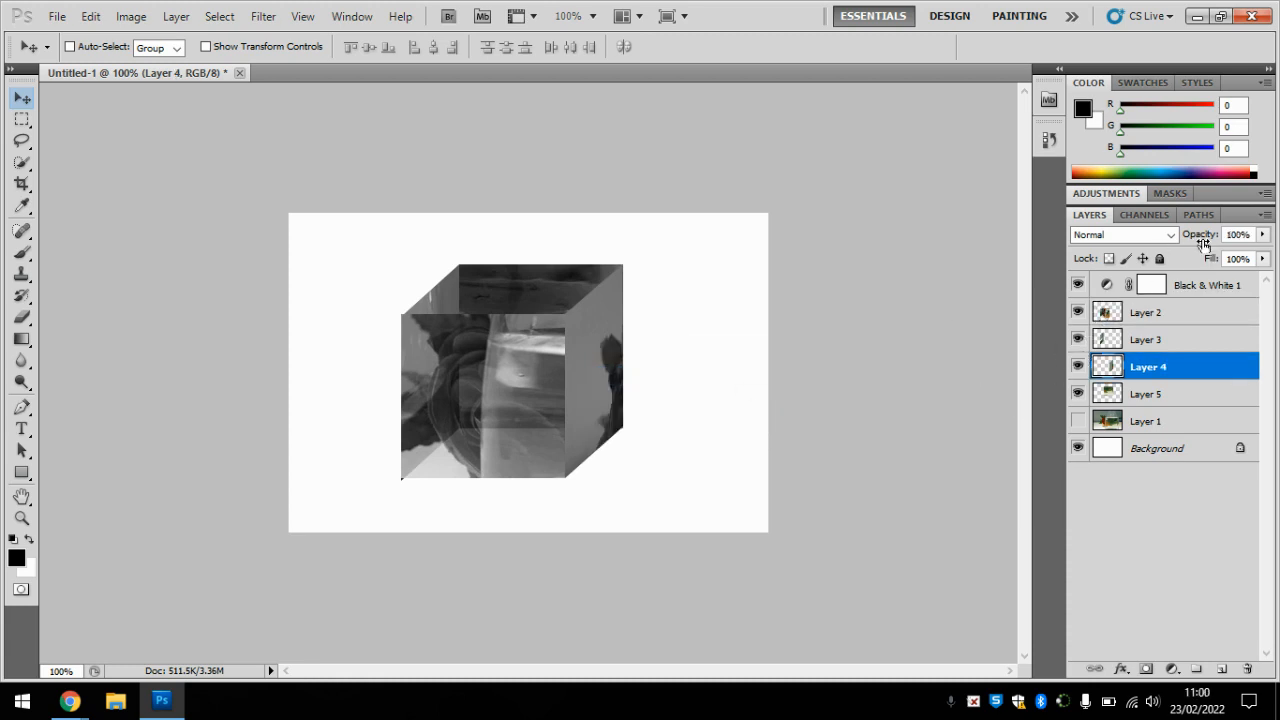
drag(1203, 243, 1186, 241)
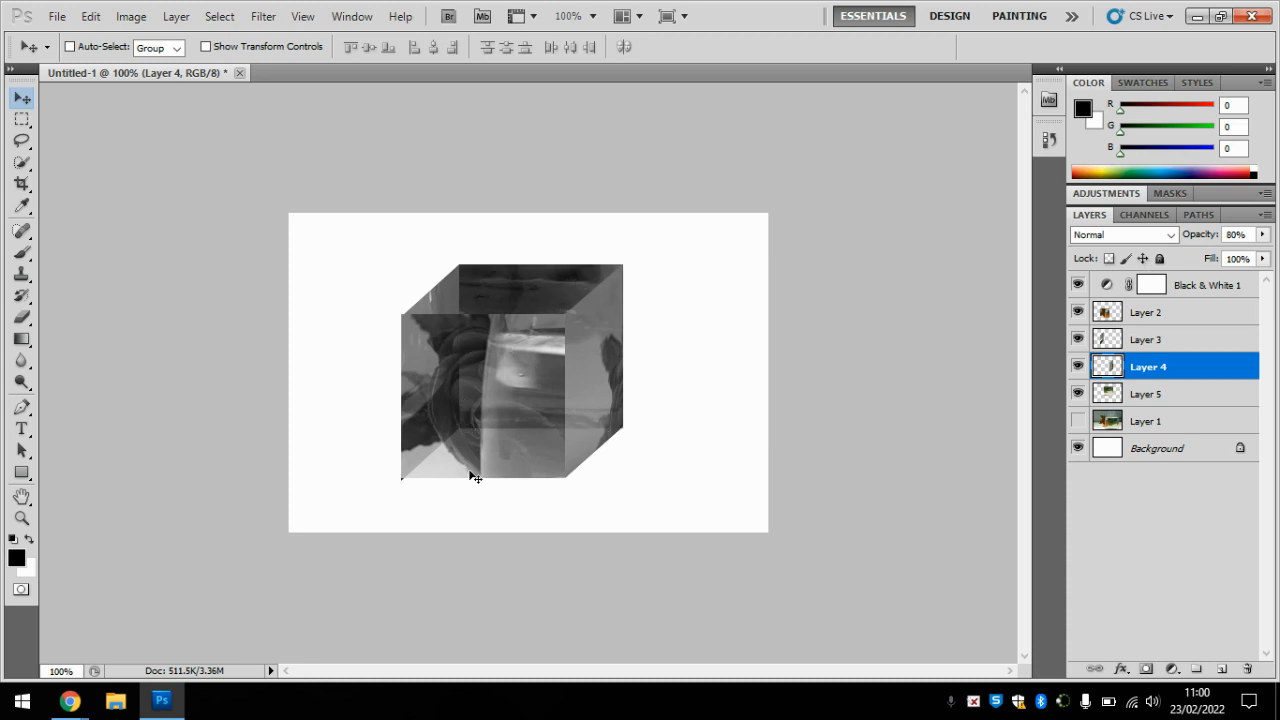
Step: Show the full photo on Layer 1 again and set Layer 2's opacity to 85%
click(1077, 421)
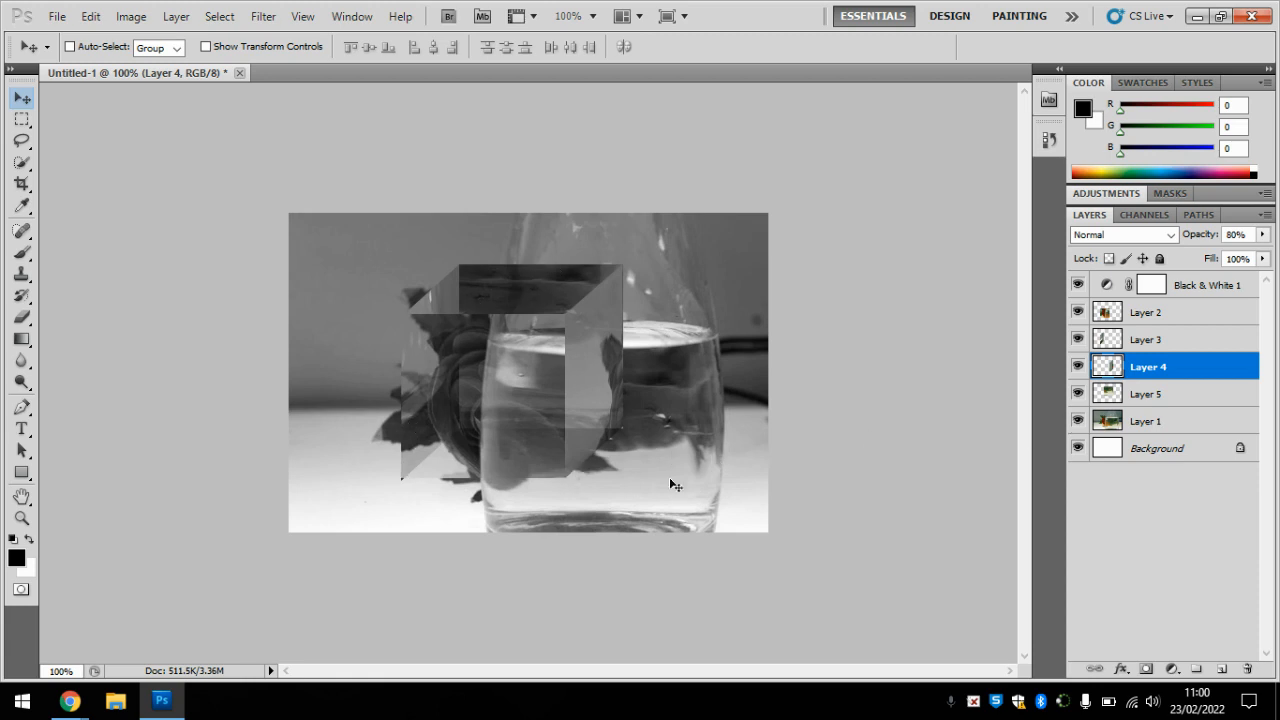
click(1155, 314)
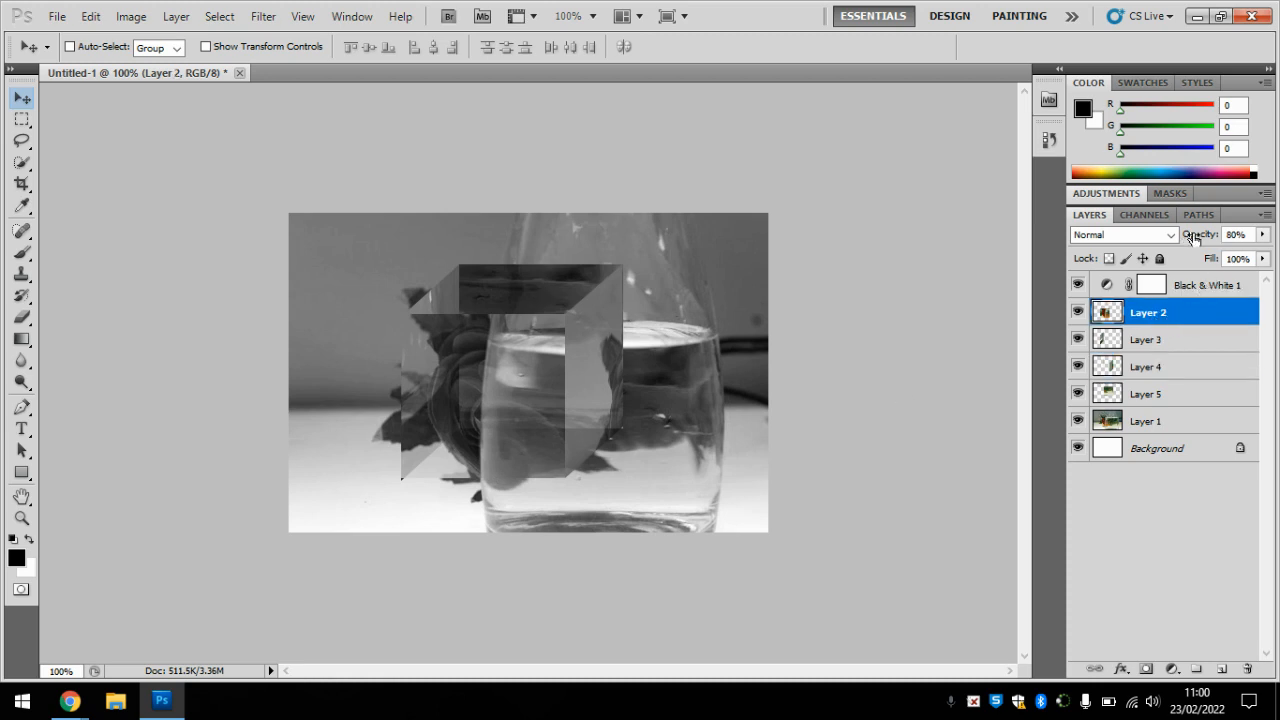
drag(1196, 238, 1198, 240)
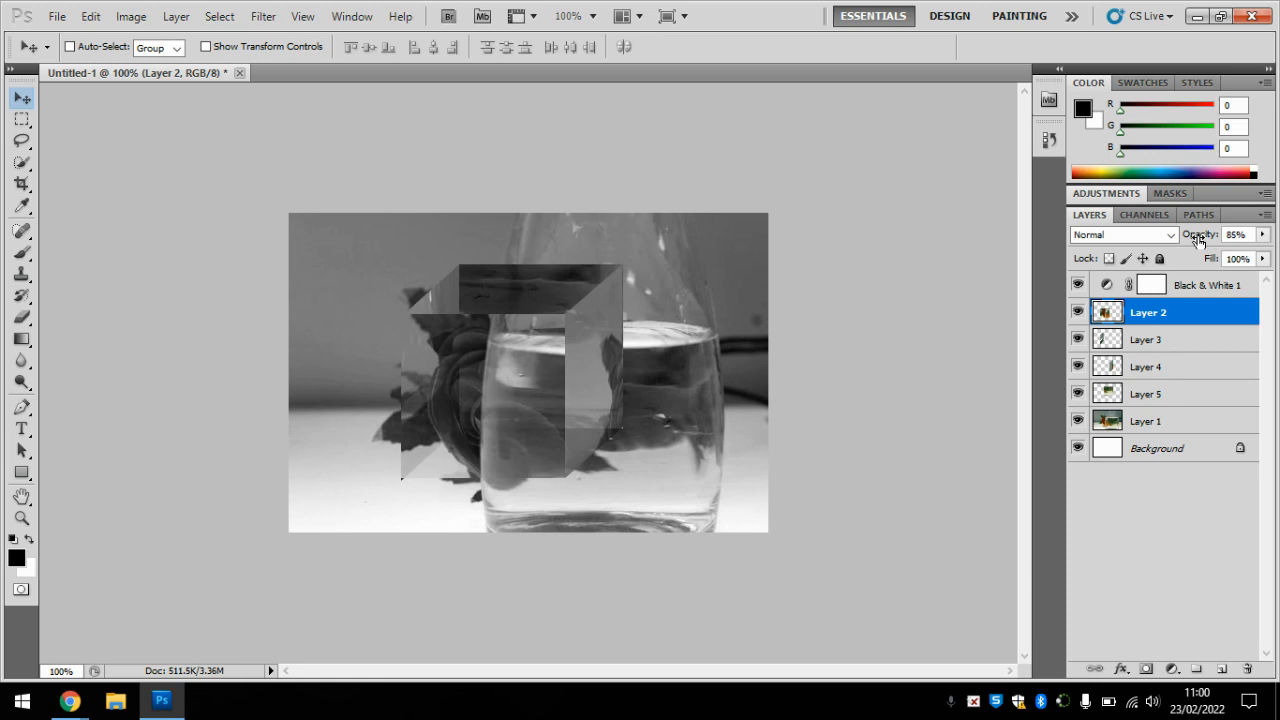